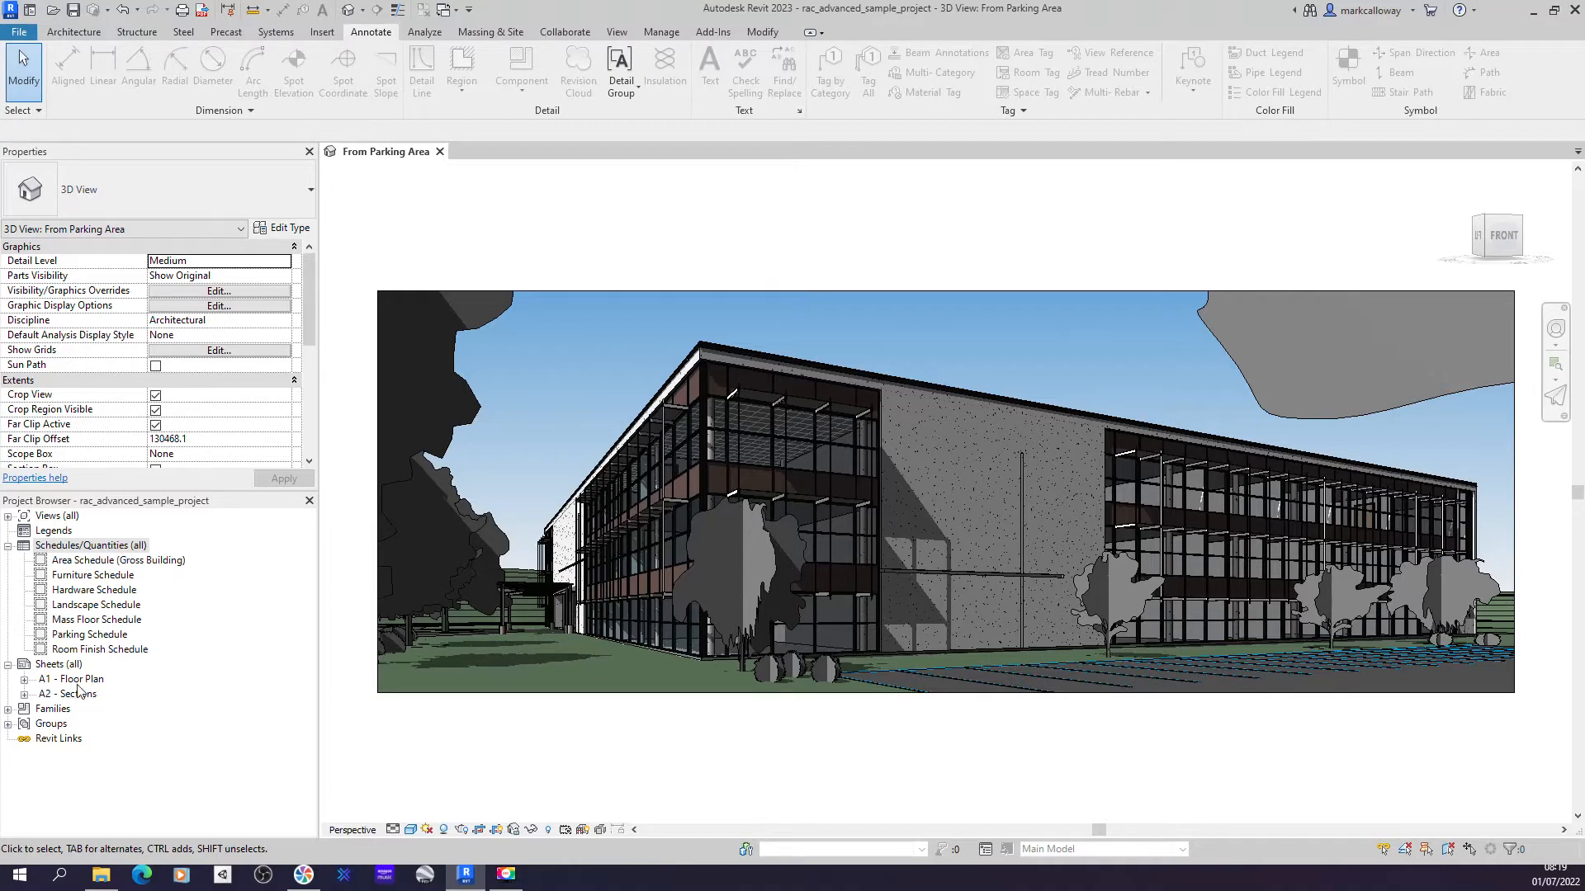
# - Create a new schedule for the Doors category as building components, named Door Schedule, in the New Construction phase
pyautogui.click(91, 546)
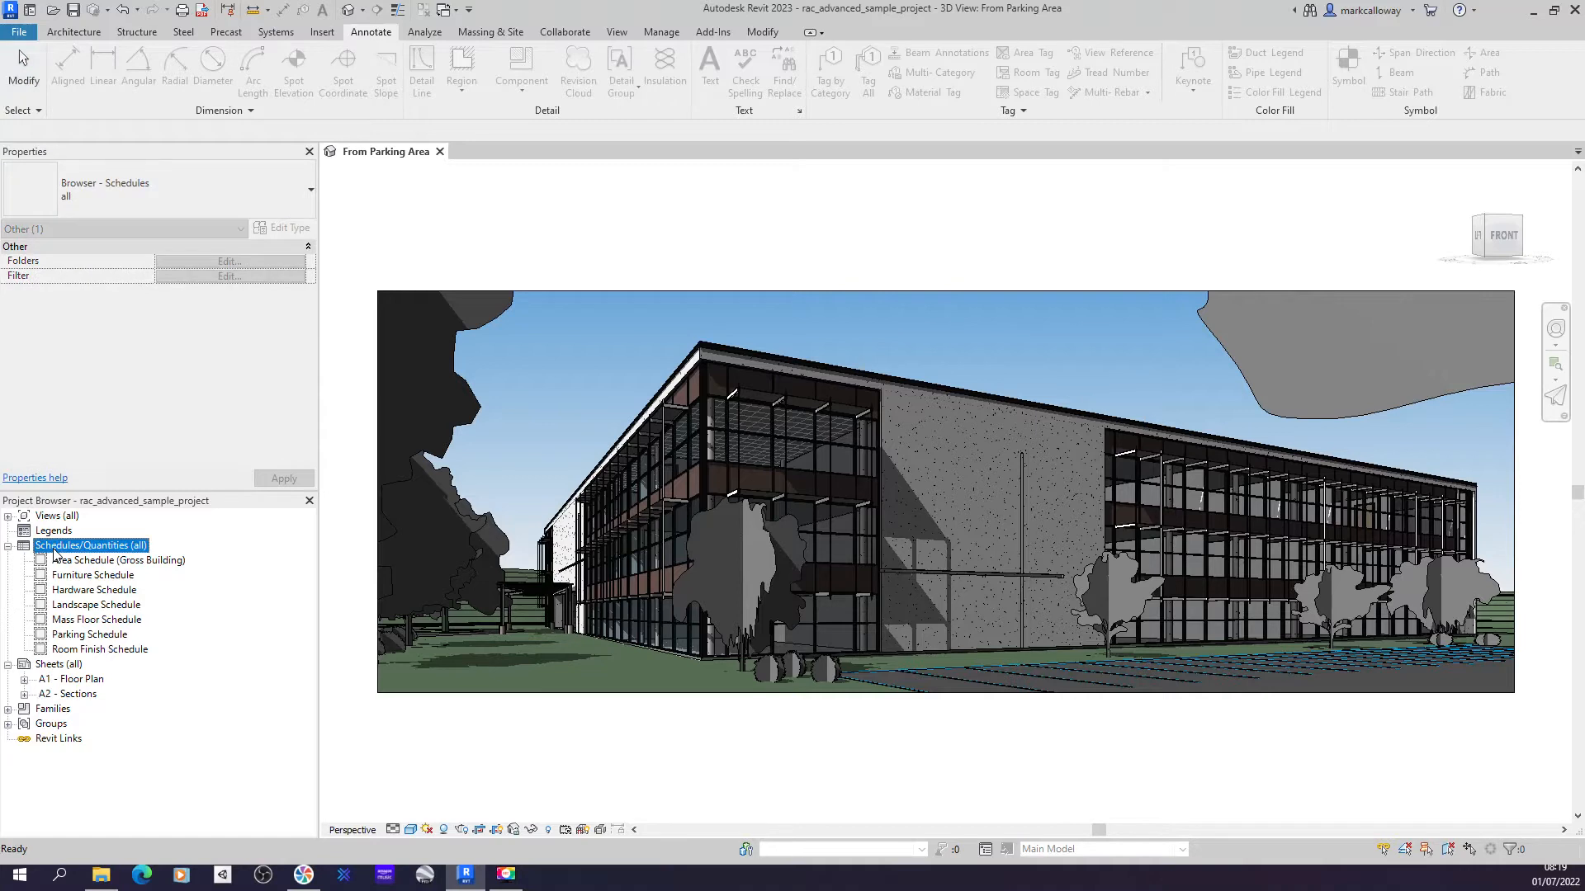
pyautogui.rightClick(109, 548)
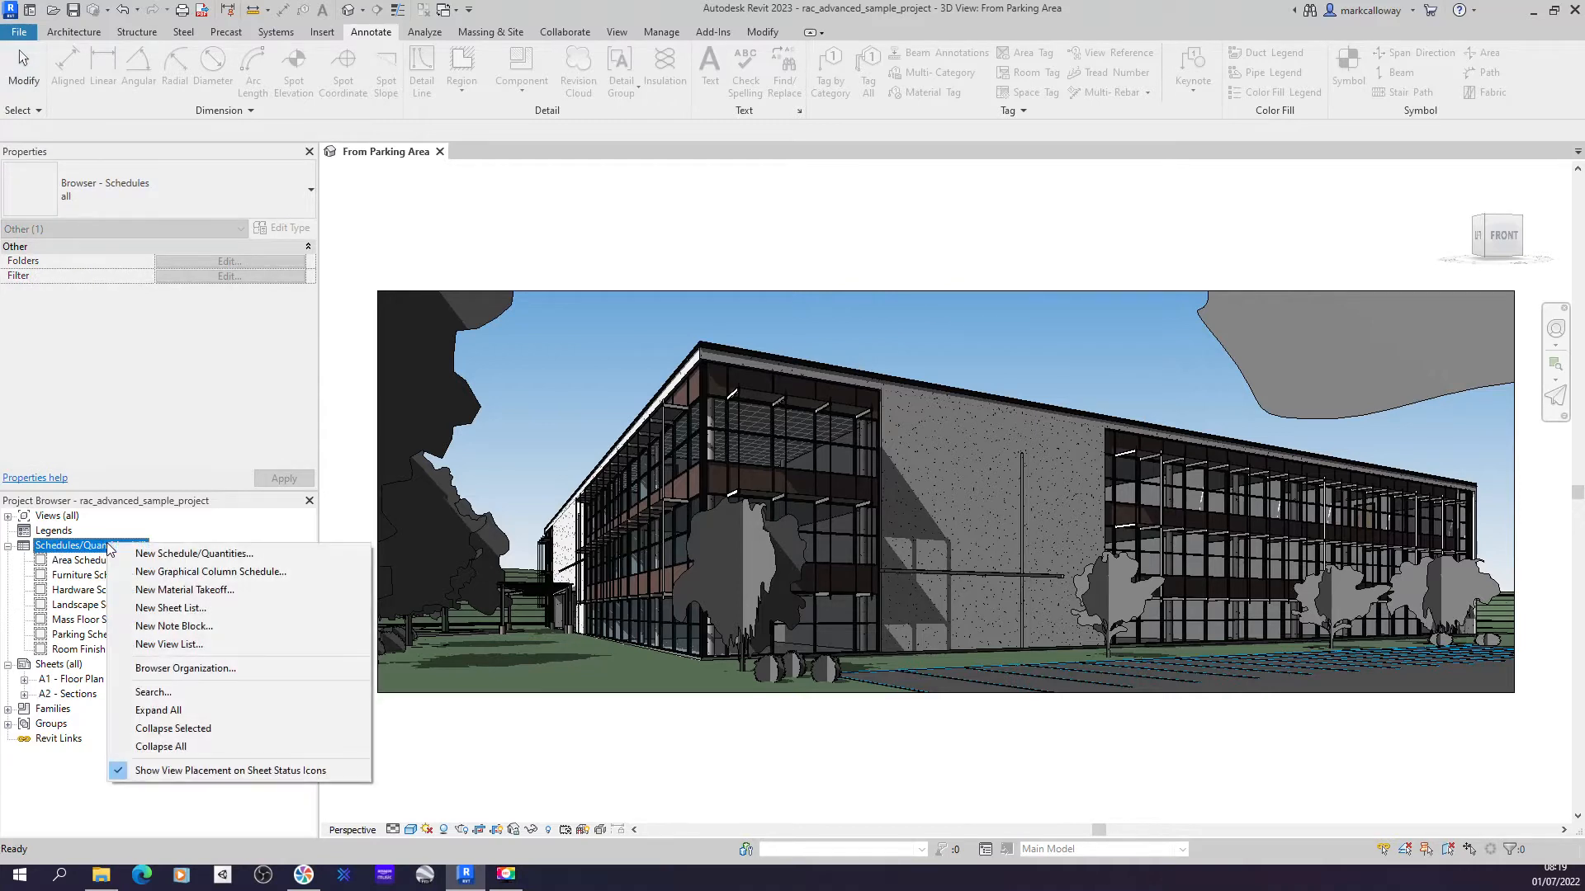
pyautogui.click(238, 555)
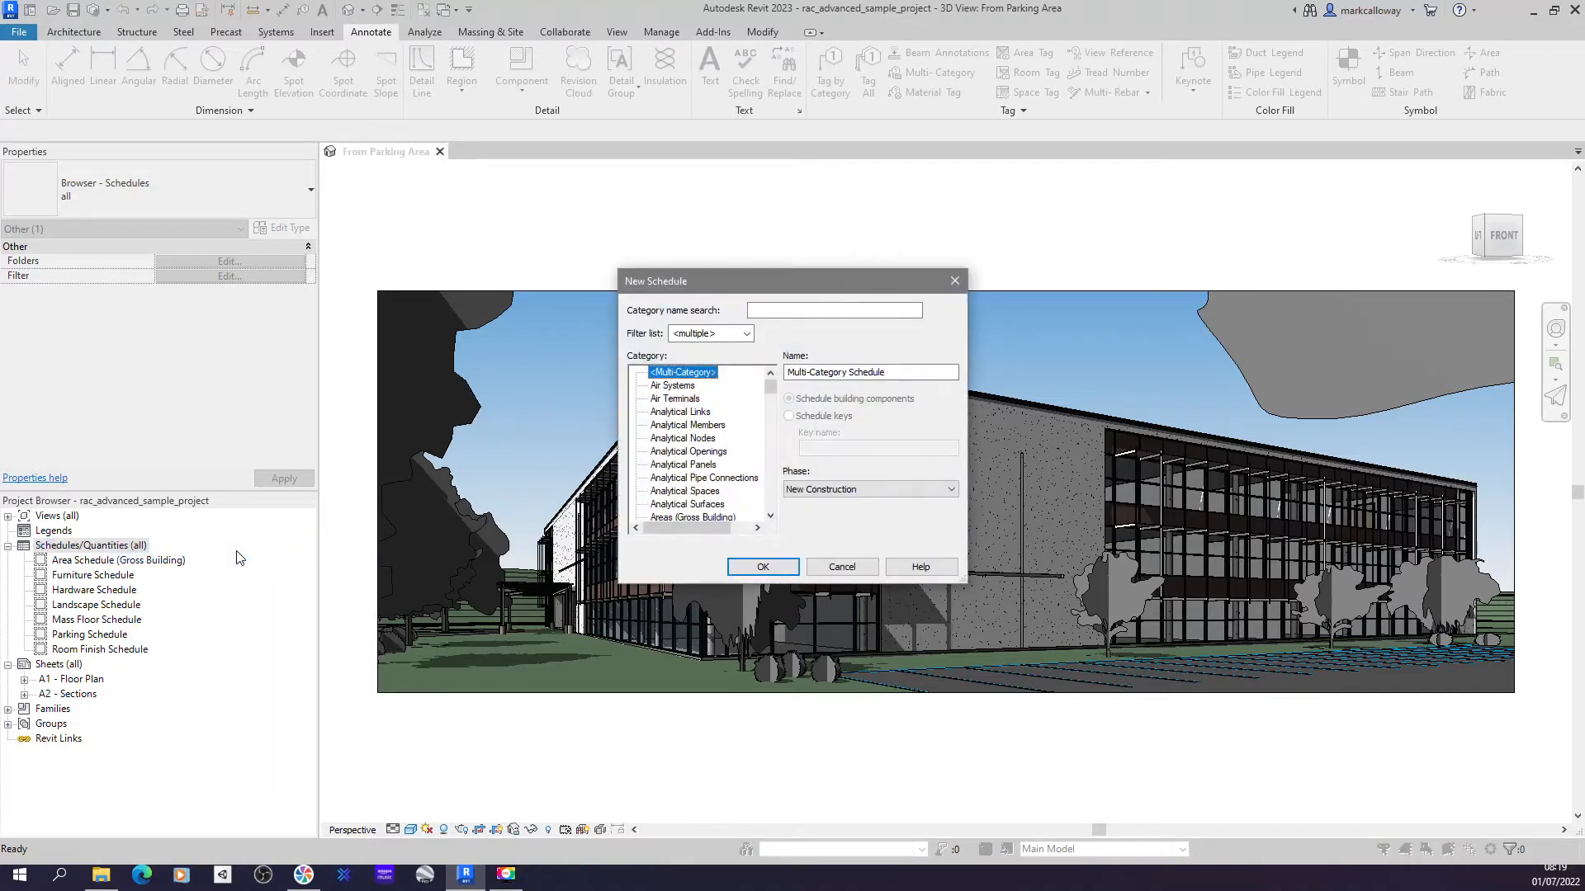
pyautogui.click(746, 334)
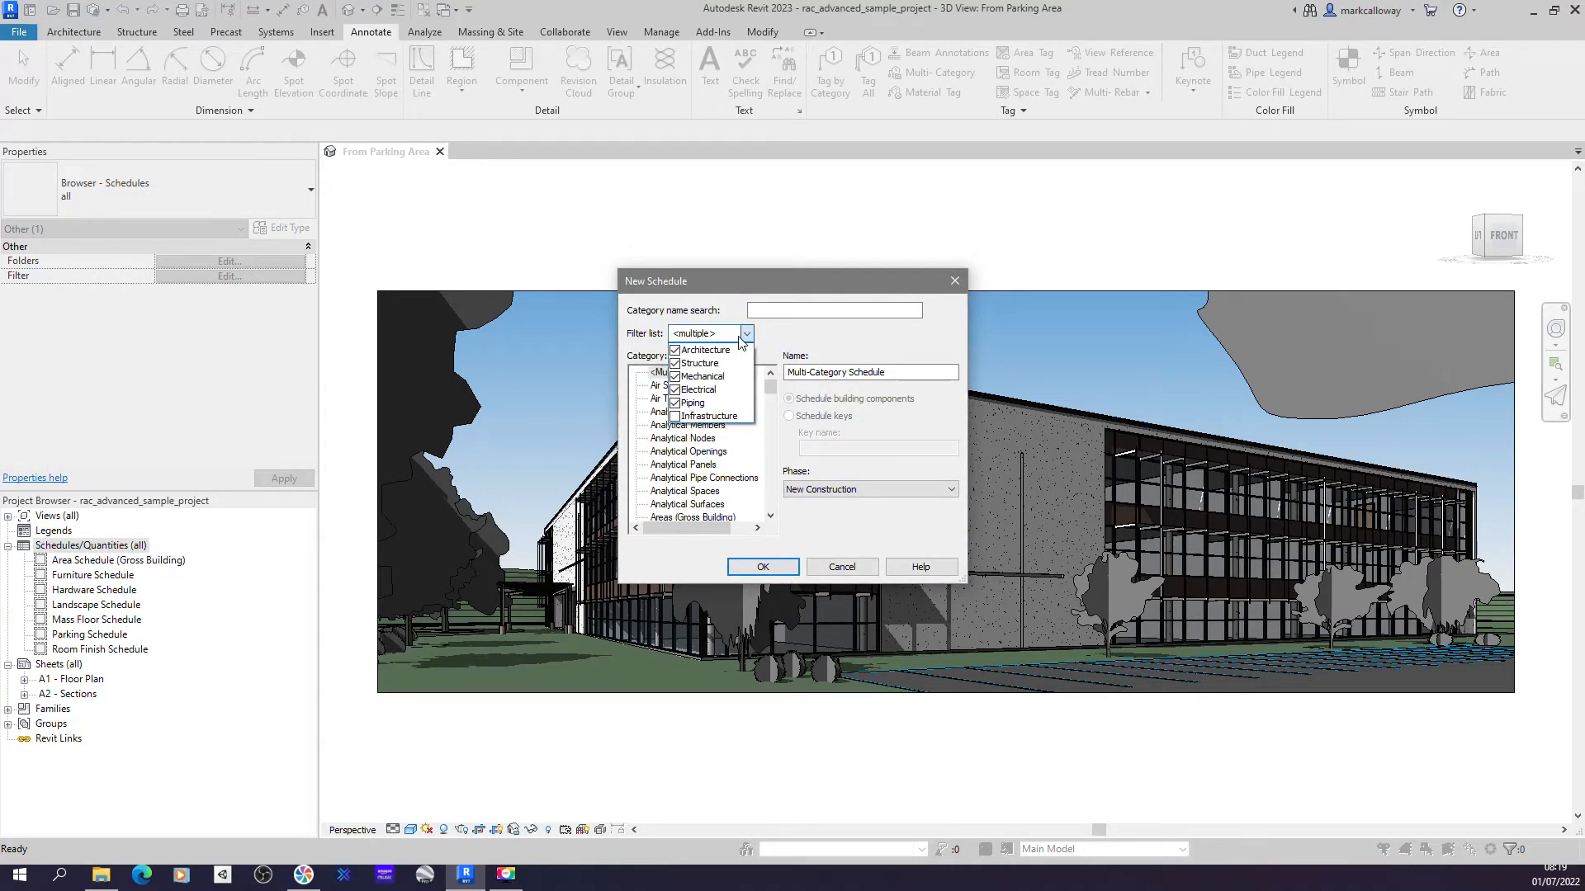
pyautogui.click(747, 335)
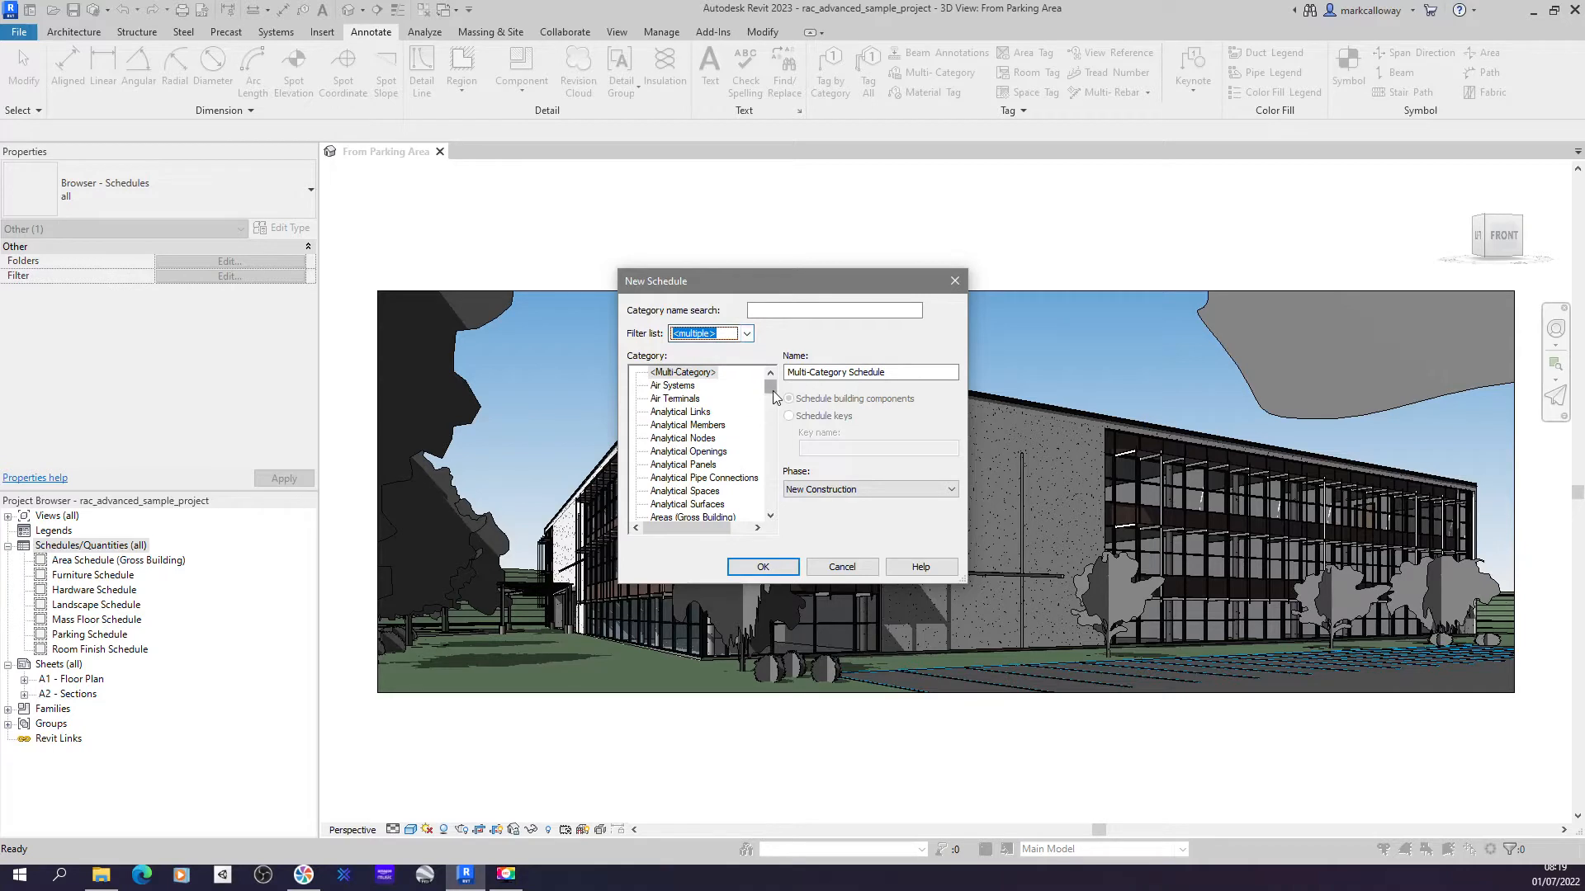
pyautogui.moveTo(771, 395)
pyautogui.mouseDown()
pyautogui.moveTo(774, 453)
pyautogui.moveTo(768, 421)
pyautogui.mouseUp()
pyautogui.click(662, 386)
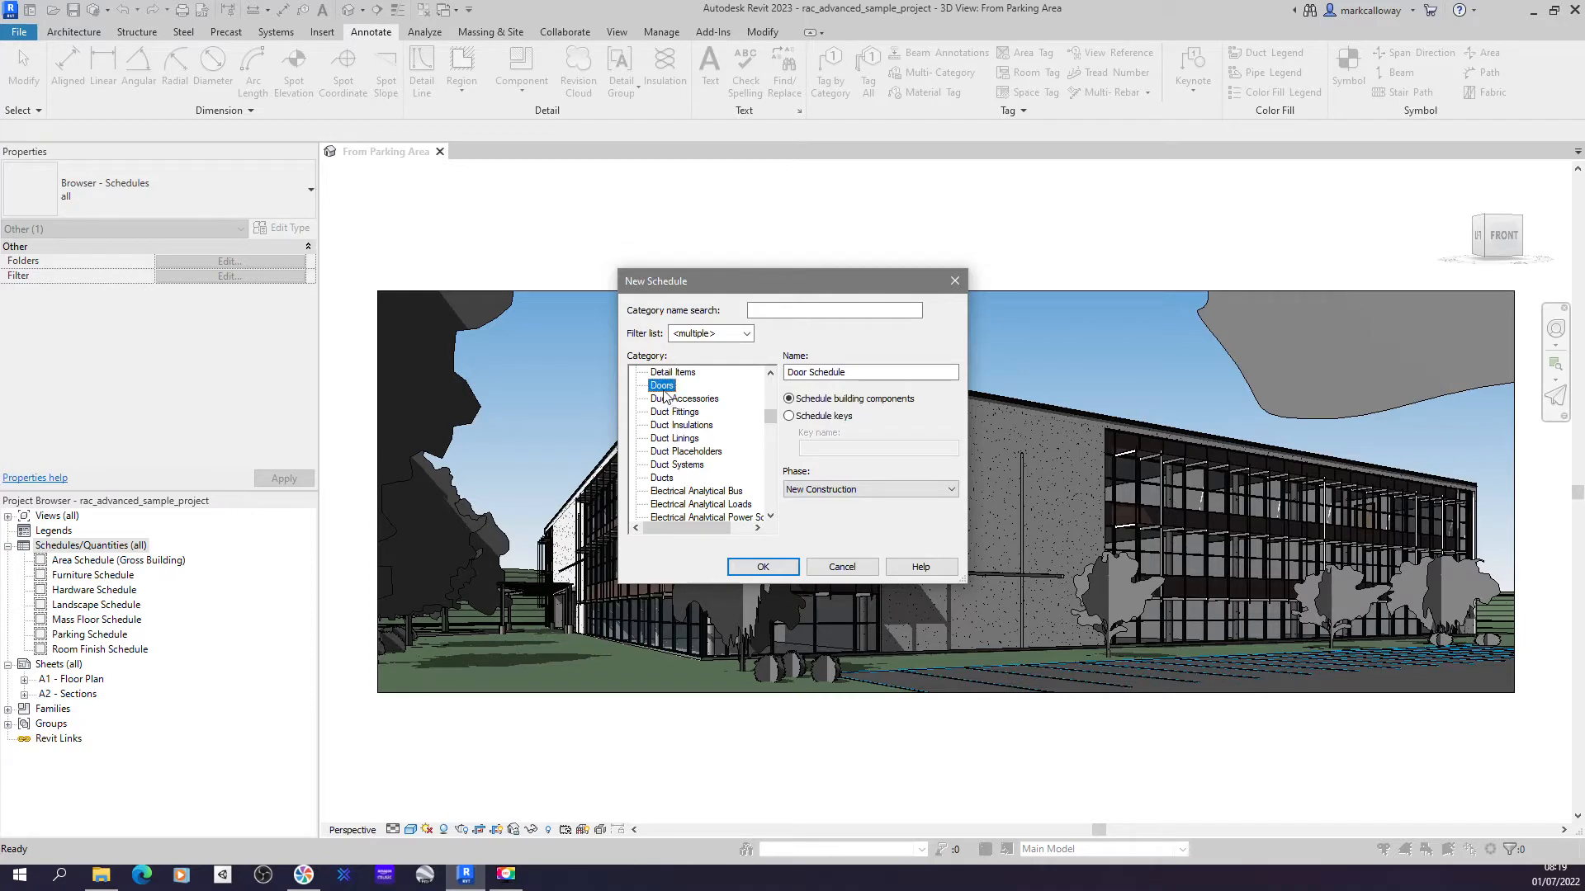
pyautogui.click(902, 373)
pyautogui.click(902, 373)
pyautogui.click(755, 569)
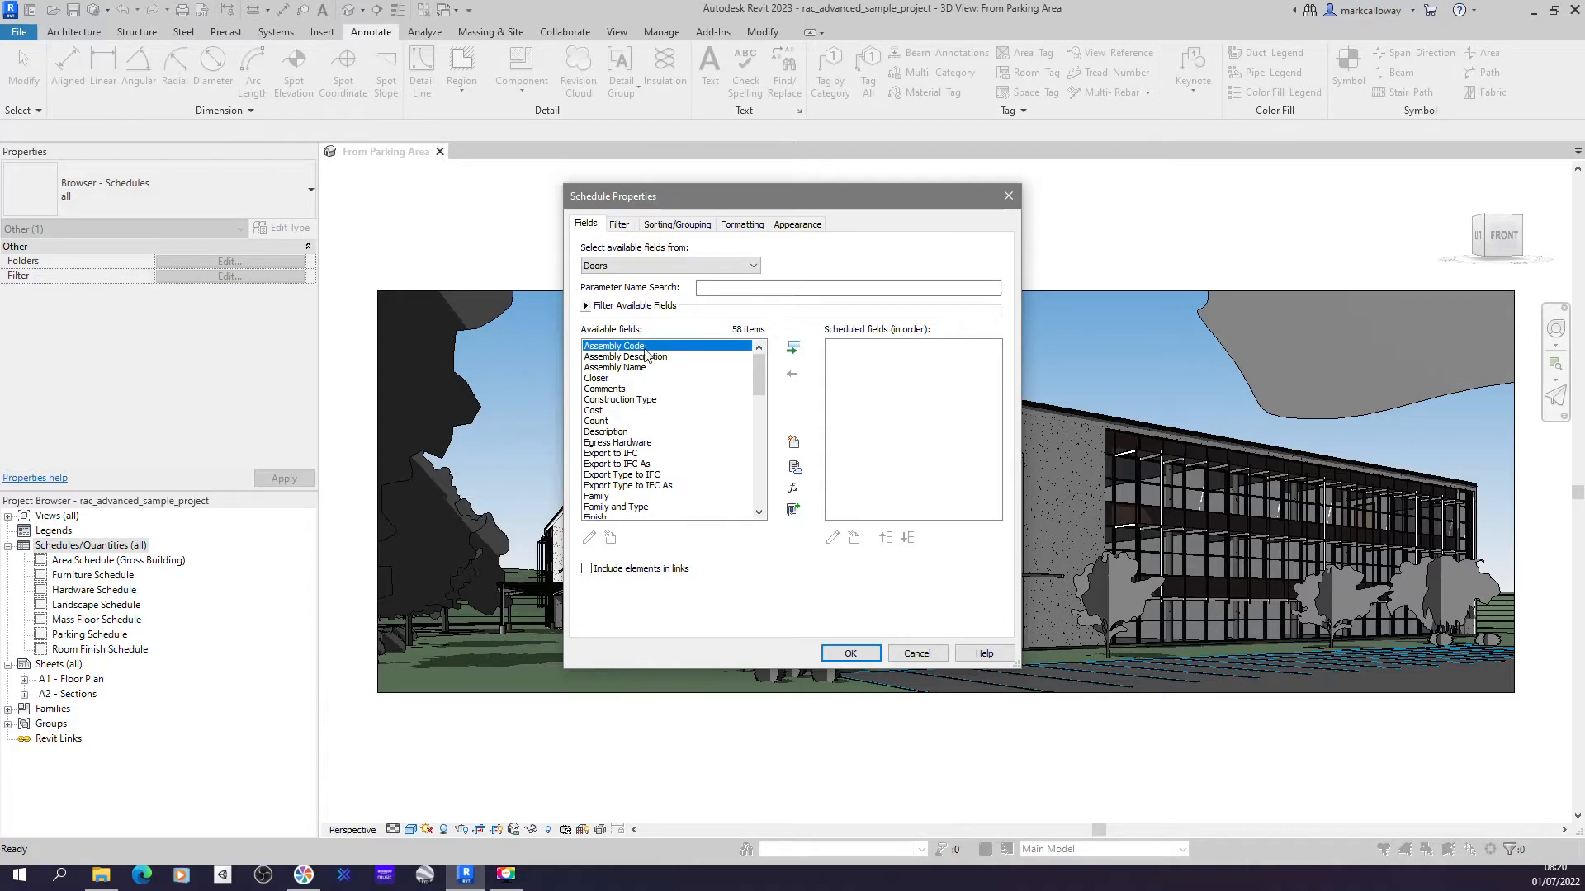
pyautogui.click(626, 496)
pyautogui.click(627, 443)
pyautogui.click(632, 399)
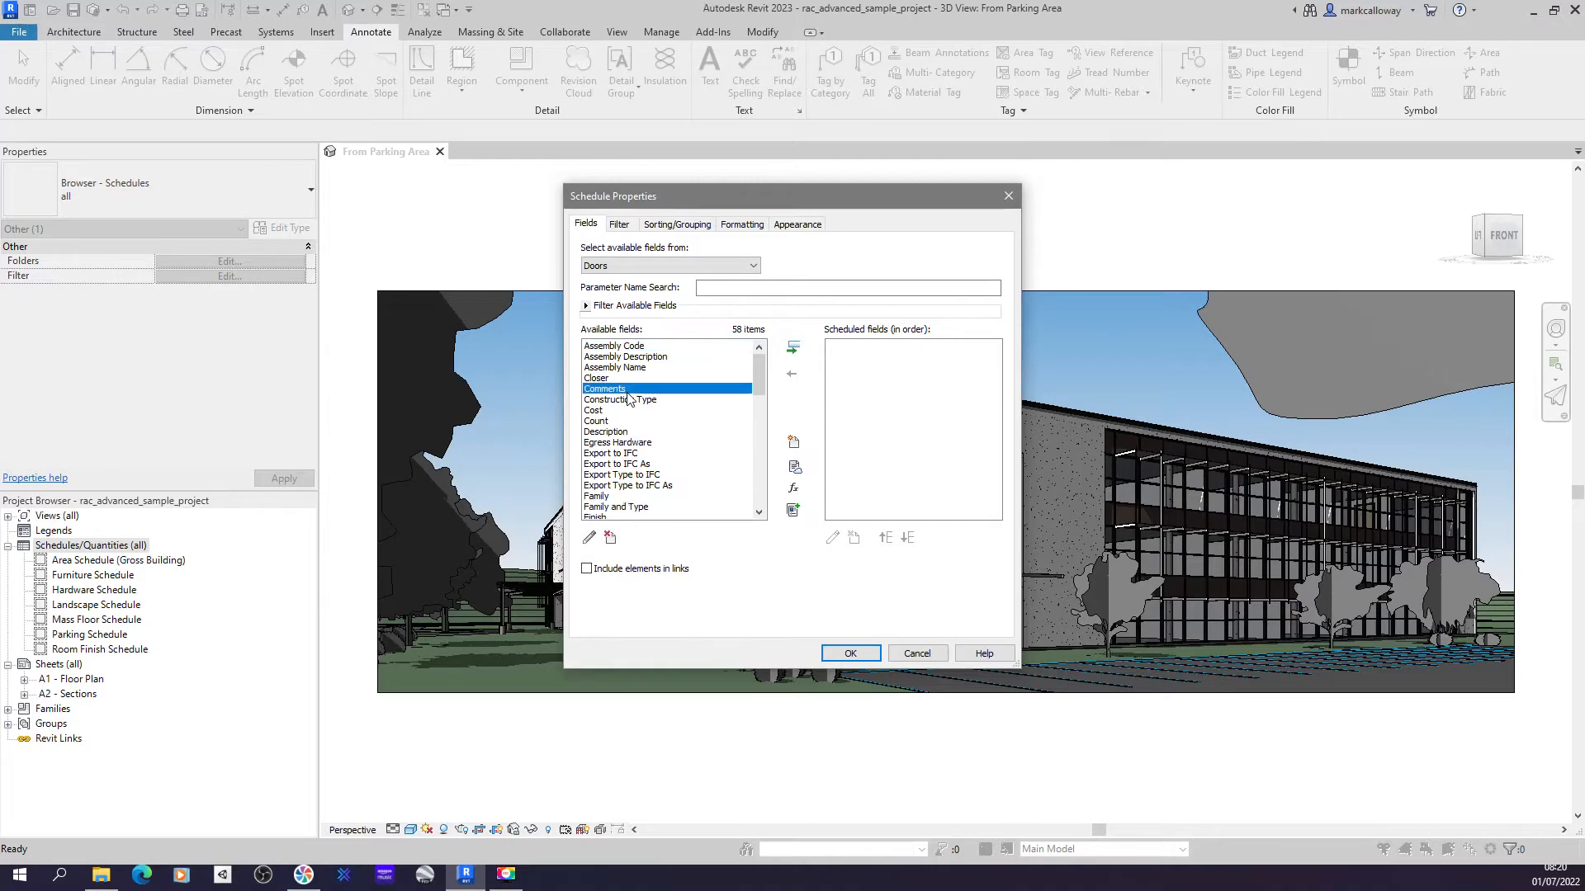
pyautogui.click(643, 358)
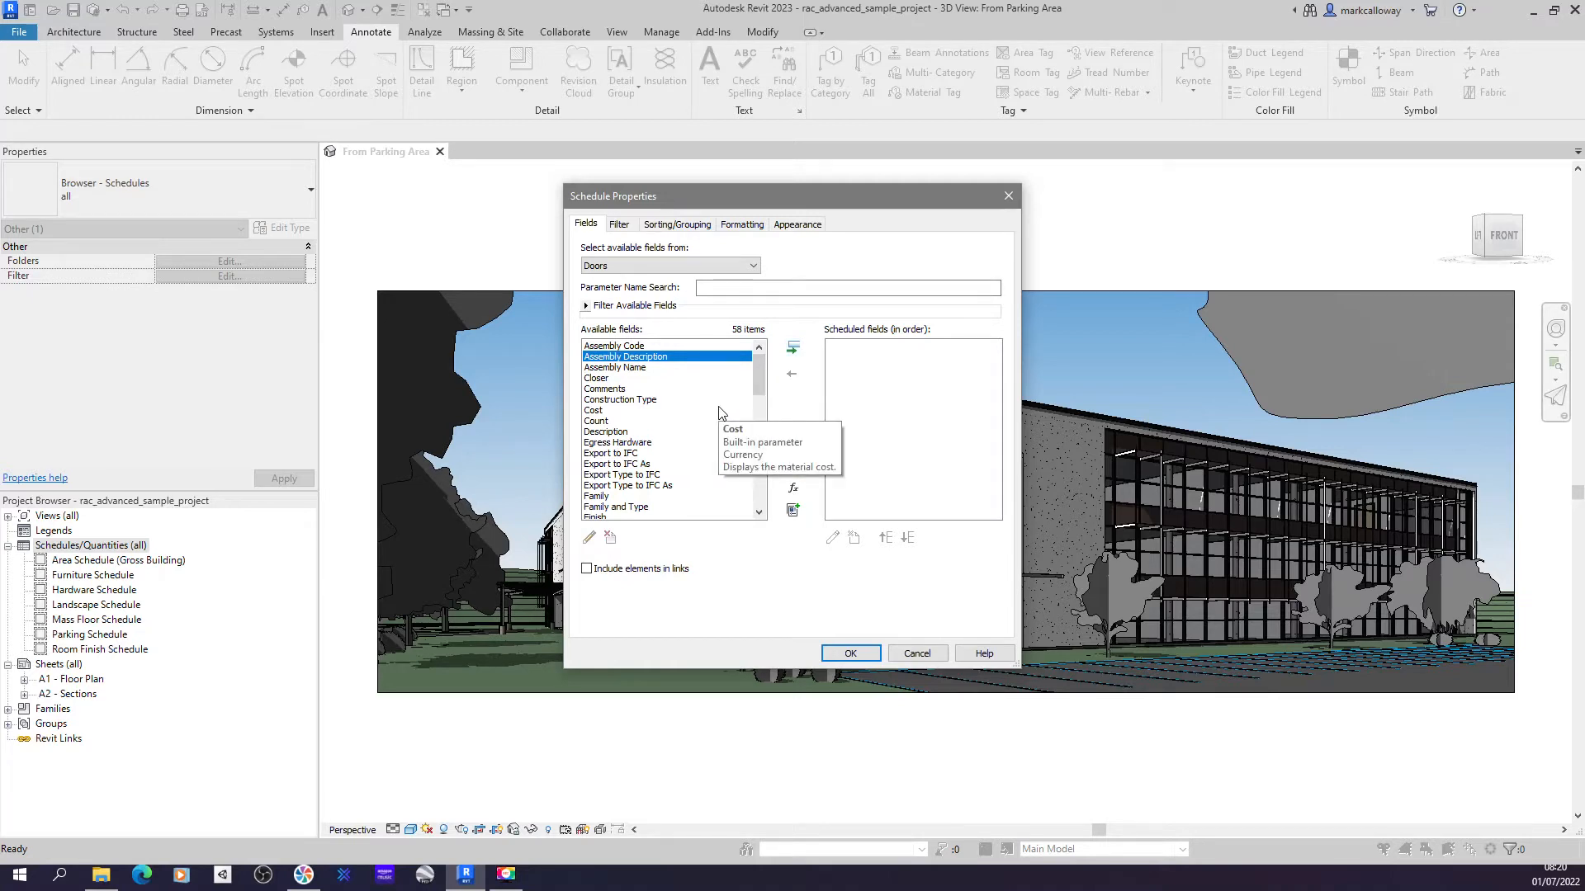
# - Add the Cost, Count and Family fields to the door schedule
pyautogui.click(676, 411)
pyautogui.click(793, 348)
pyautogui.click(795, 350)
pyautogui.click(652, 476)
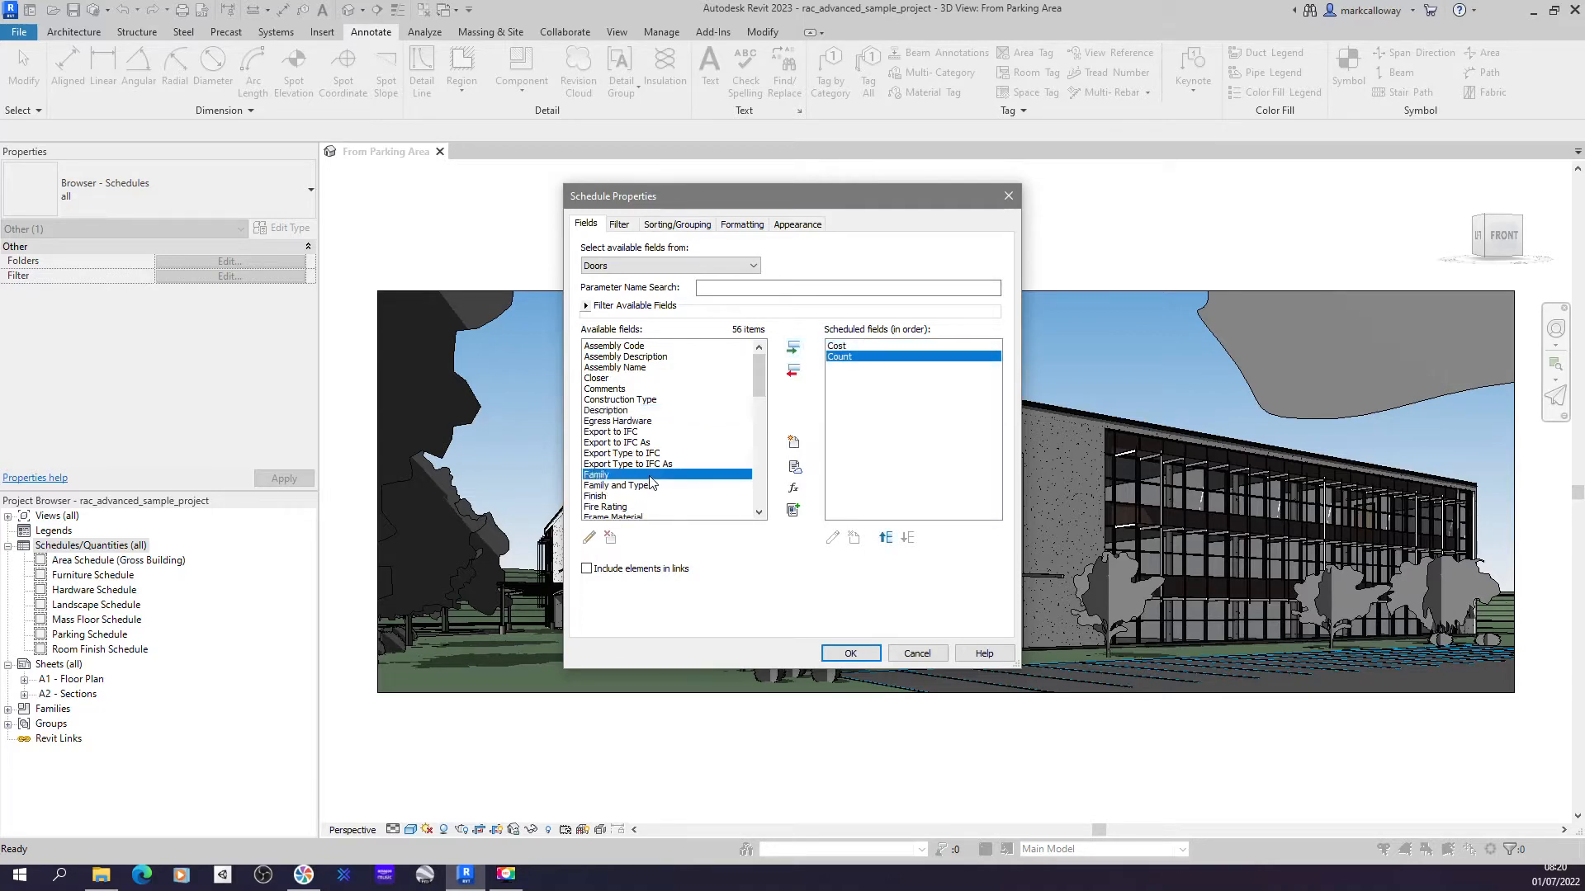
pyautogui.click(793, 347)
# - Add the Height and Level fields to the scheduled fields
pyautogui.scroll(-3, 683, 450)
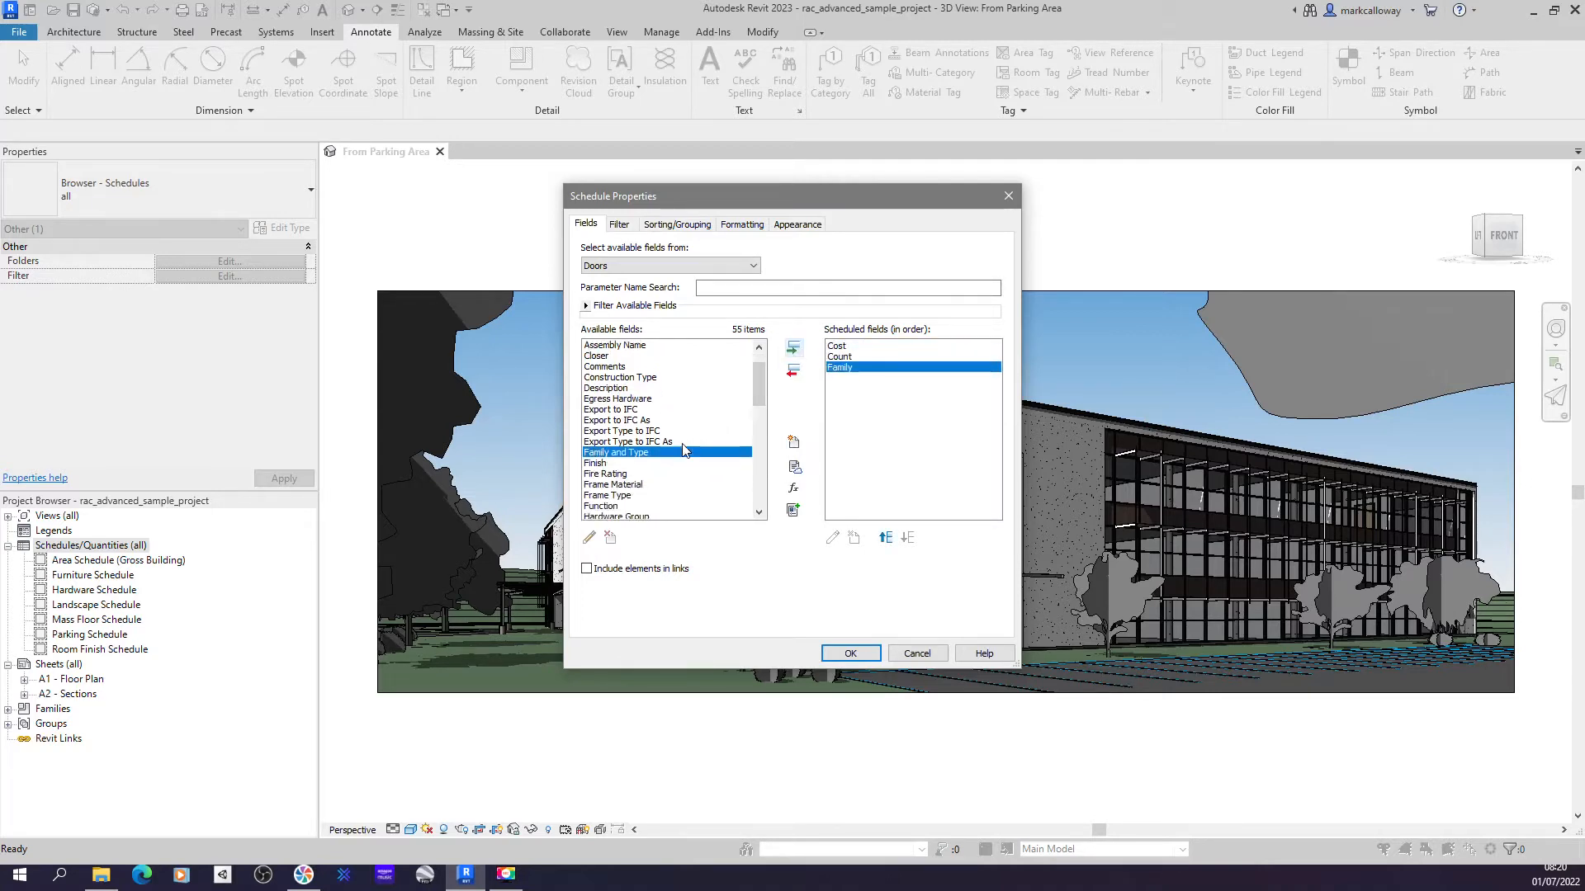
pyautogui.scroll(-1, 683, 449)
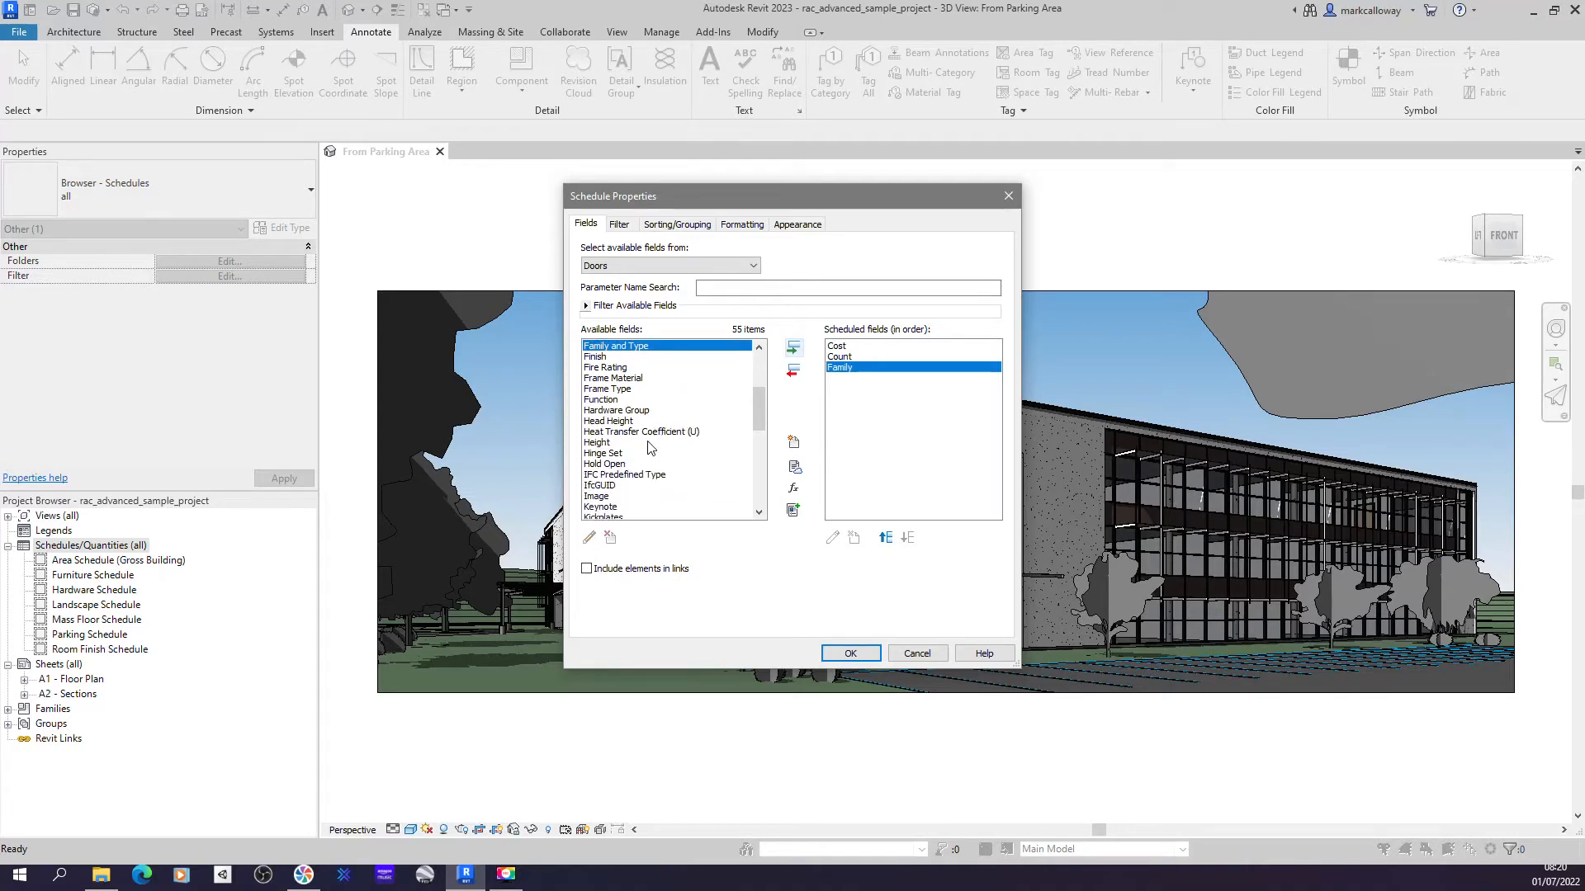
pyautogui.click(648, 444)
pyautogui.click(793, 347)
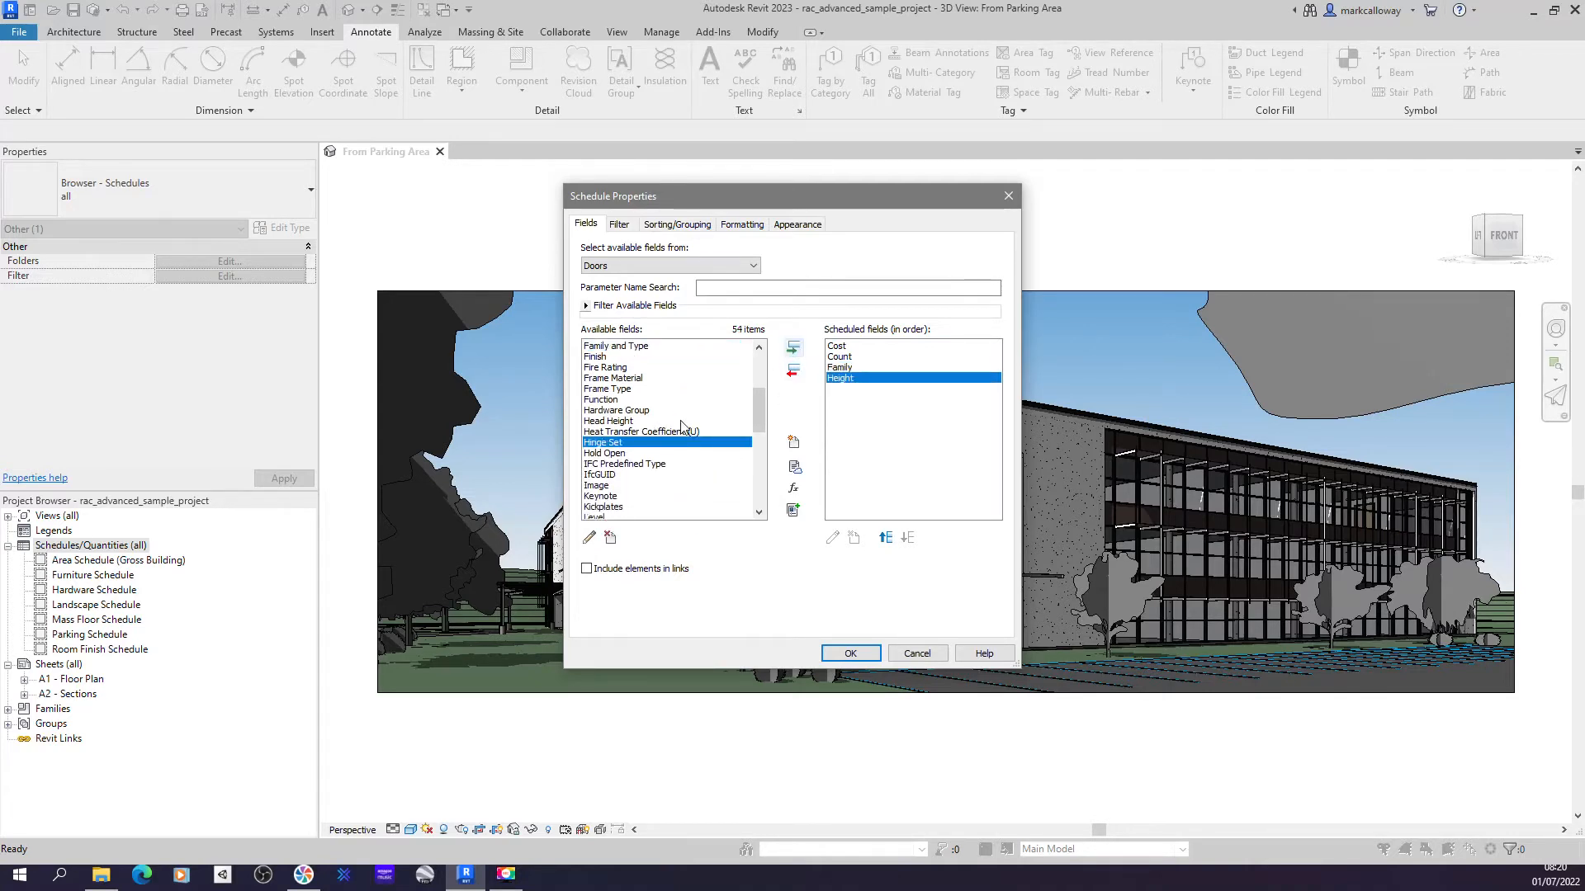
pyautogui.scroll(-1, 682, 426)
pyautogui.click(658, 485)
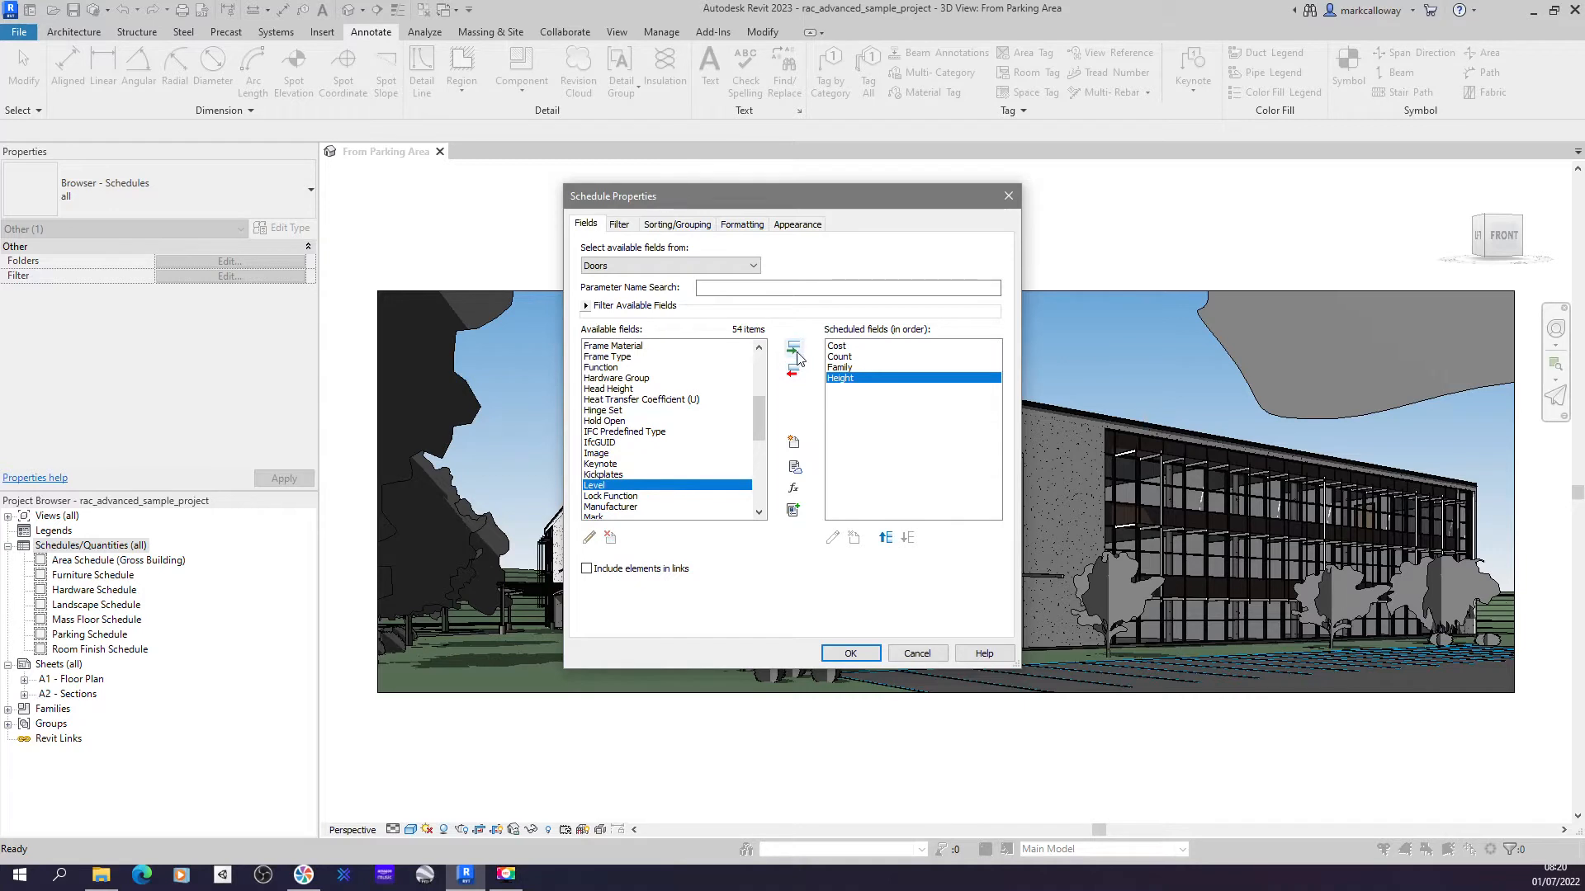
pyautogui.click(793, 347)
# - Add the Mark, Type and Width fields to the scheduled fields
pyautogui.scroll(-3, 670, 434)
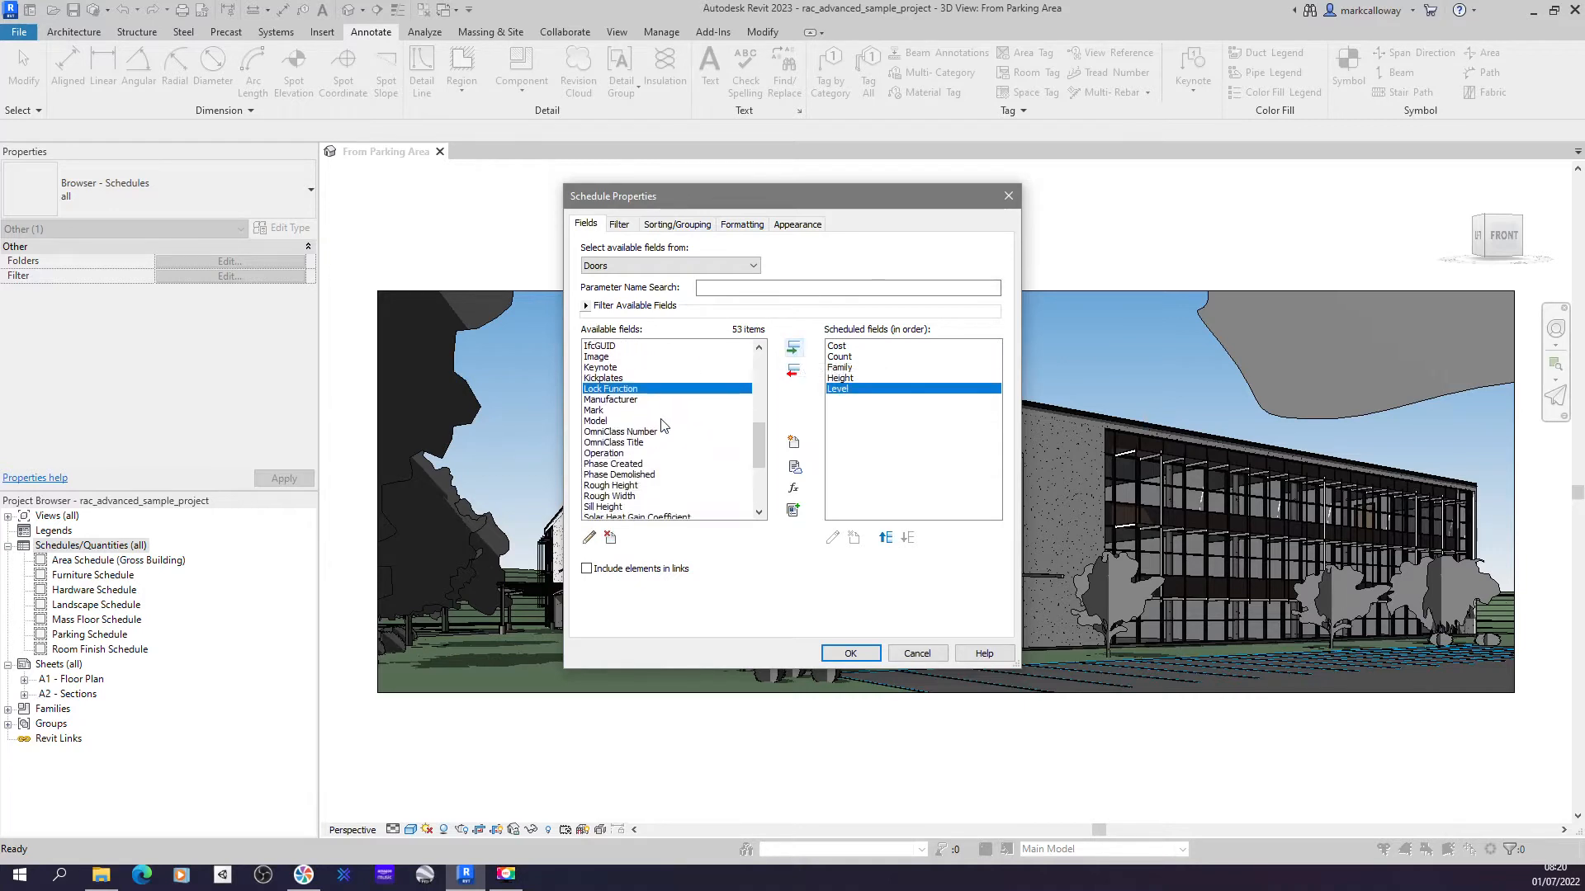
pyautogui.click(660, 410)
pyautogui.click(793, 348)
pyautogui.scroll(-3, 696, 407)
pyautogui.click(670, 454)
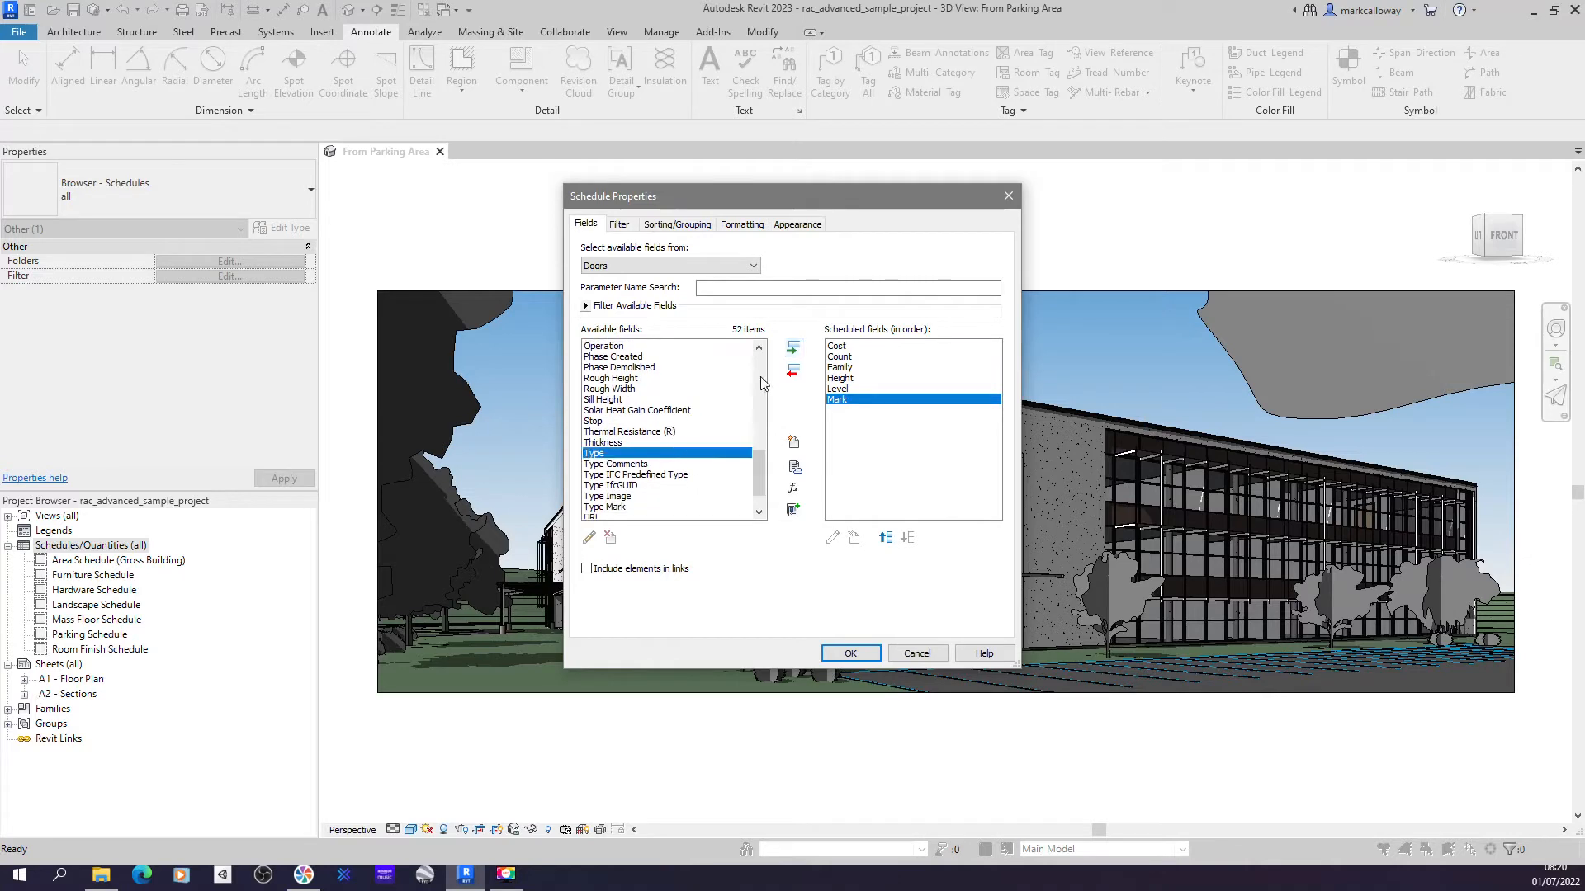
pyautogui.click(793, 348)
pyautogui.scroll(-1, 669, 422)
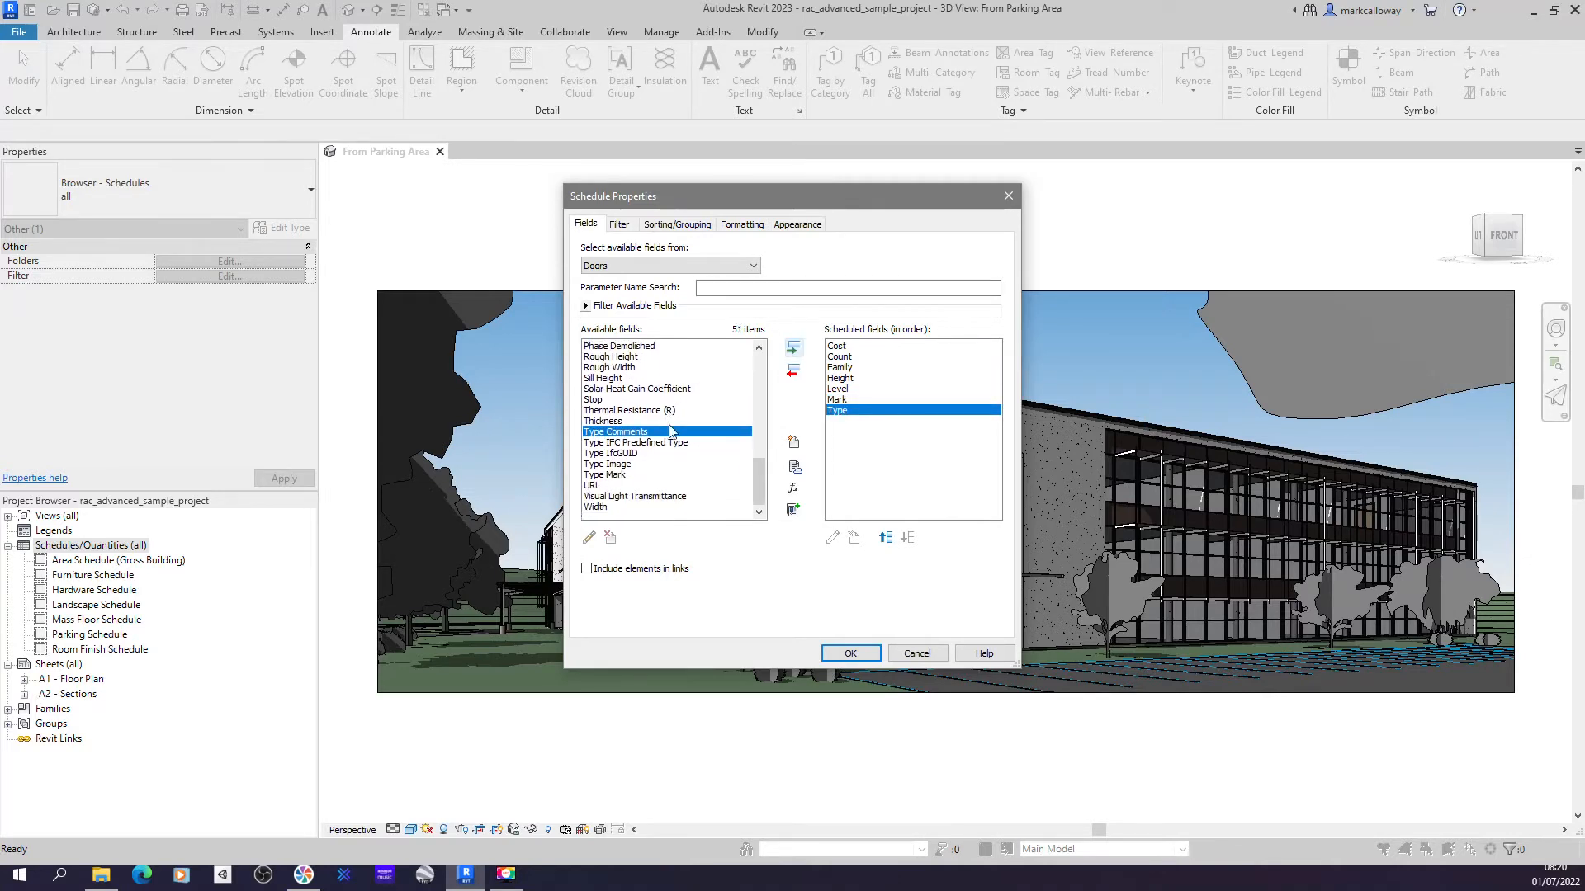
pyautogui.click(625, 509)
pyautogui.click(793, 348)
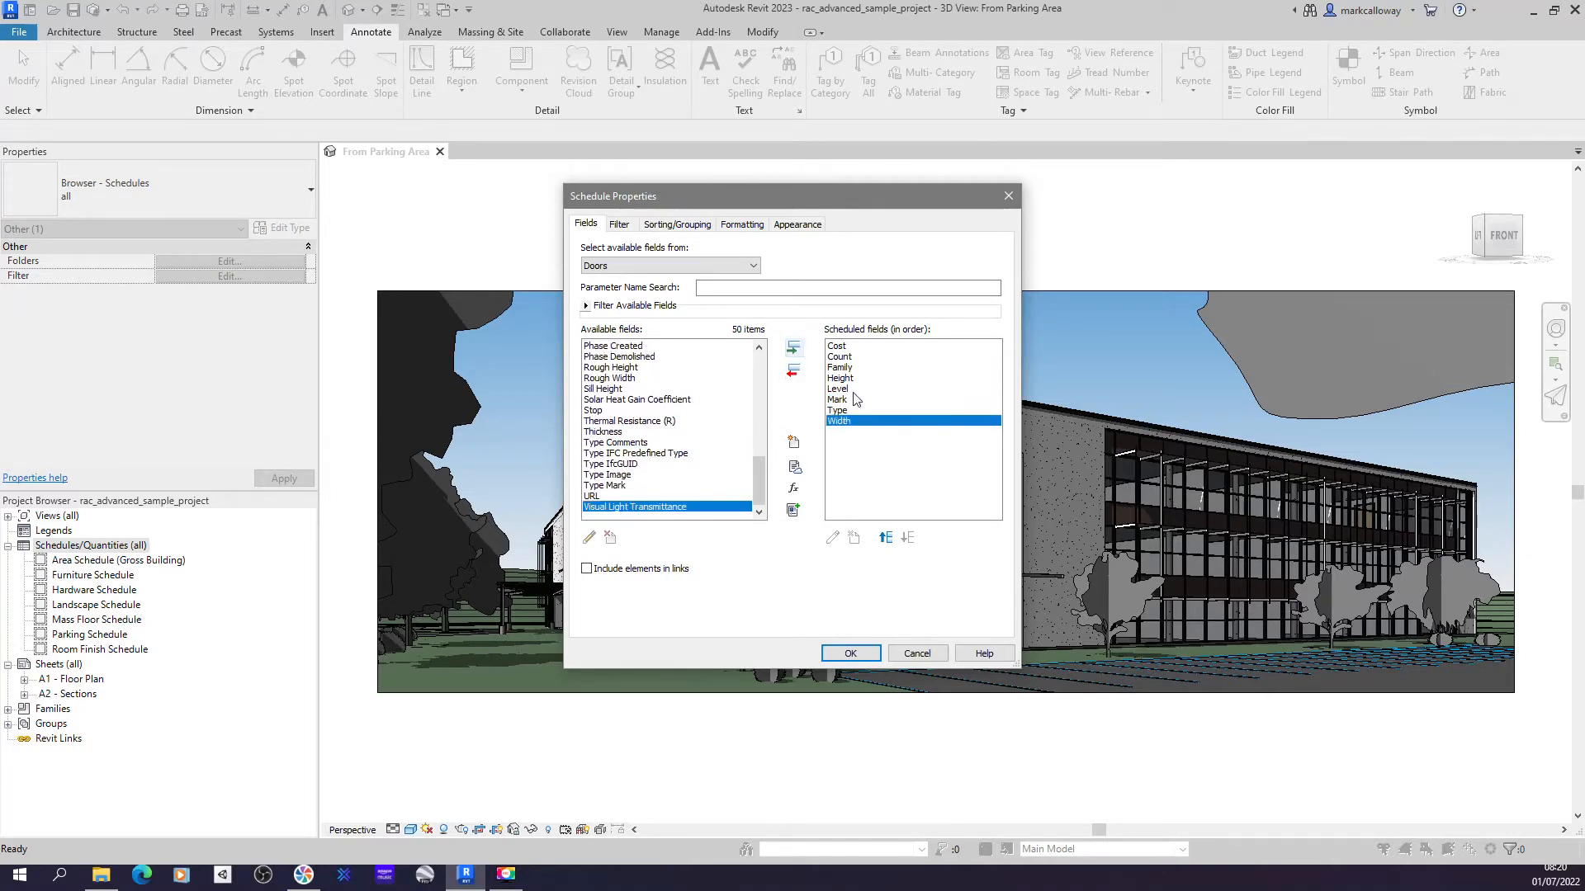
# - Reorder the scheduled fields so that Family comes first and Type second
pyautogui.click(865, 367)
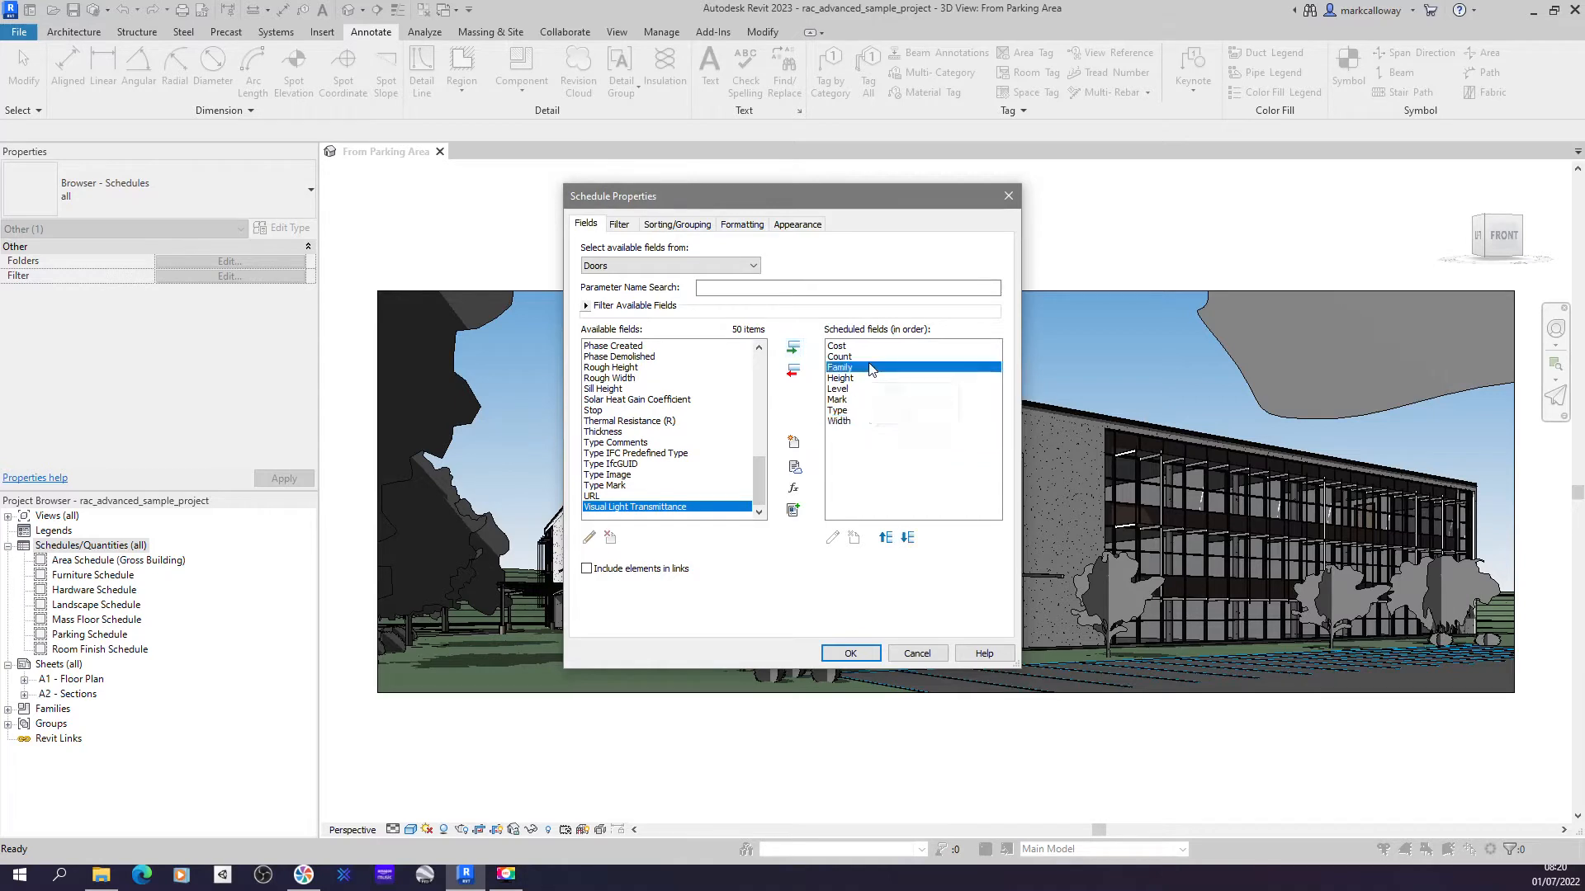
pyautogui.click(886, 537)
pyautogui.click(886, 538)
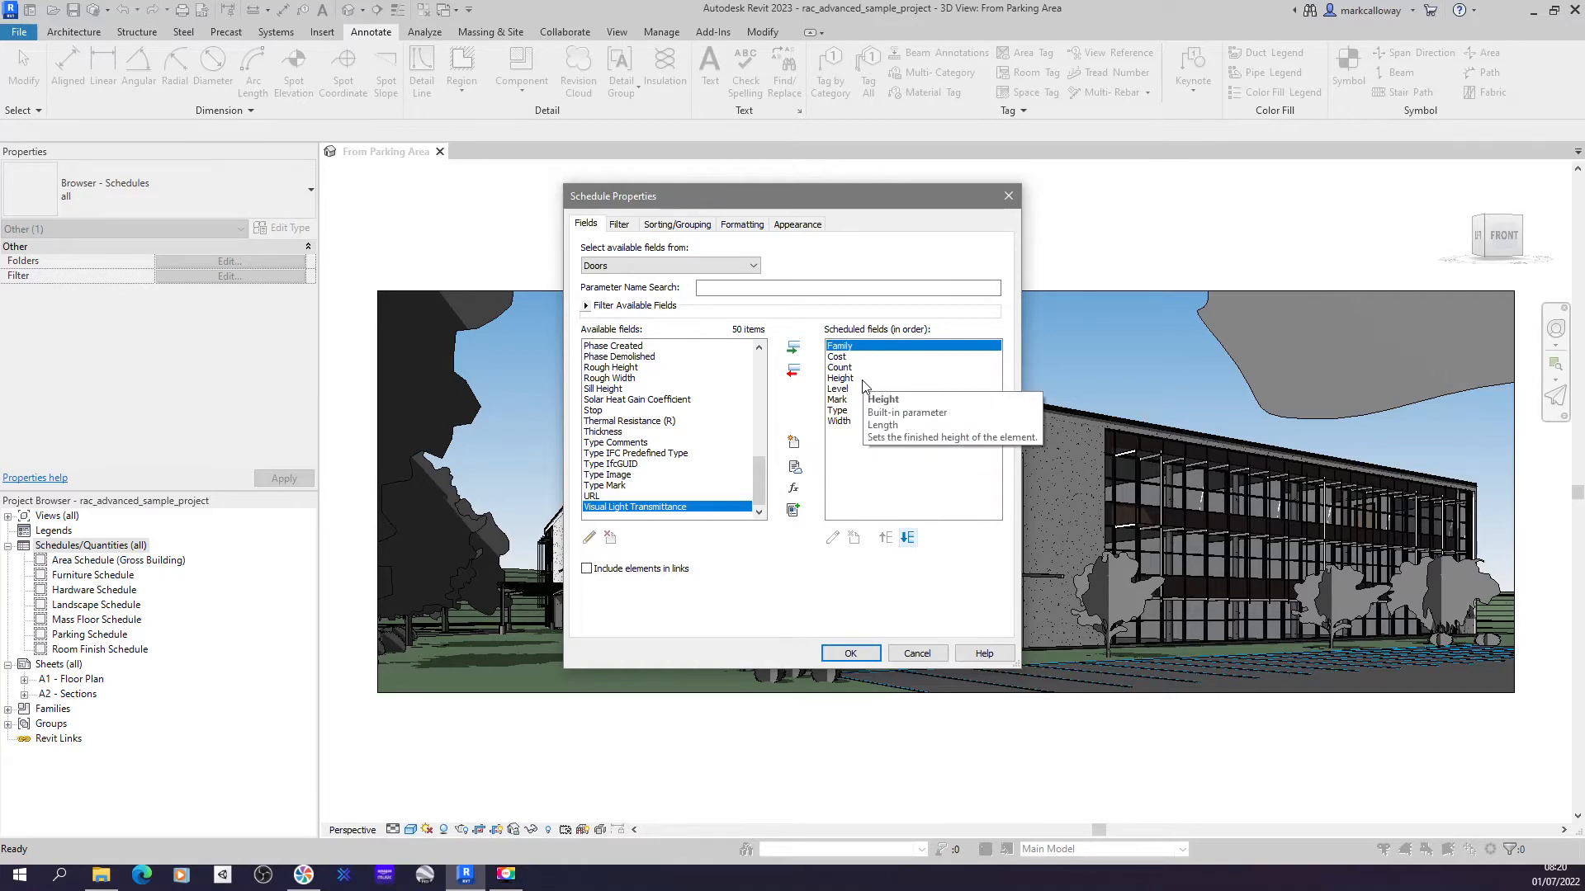
pyautogui.click(840, 410)
pyautogui.click(886, 537)
pyautogui.click(886, 538)
pyautogui.click(886, 537)
pyautogui.click(887, 537)
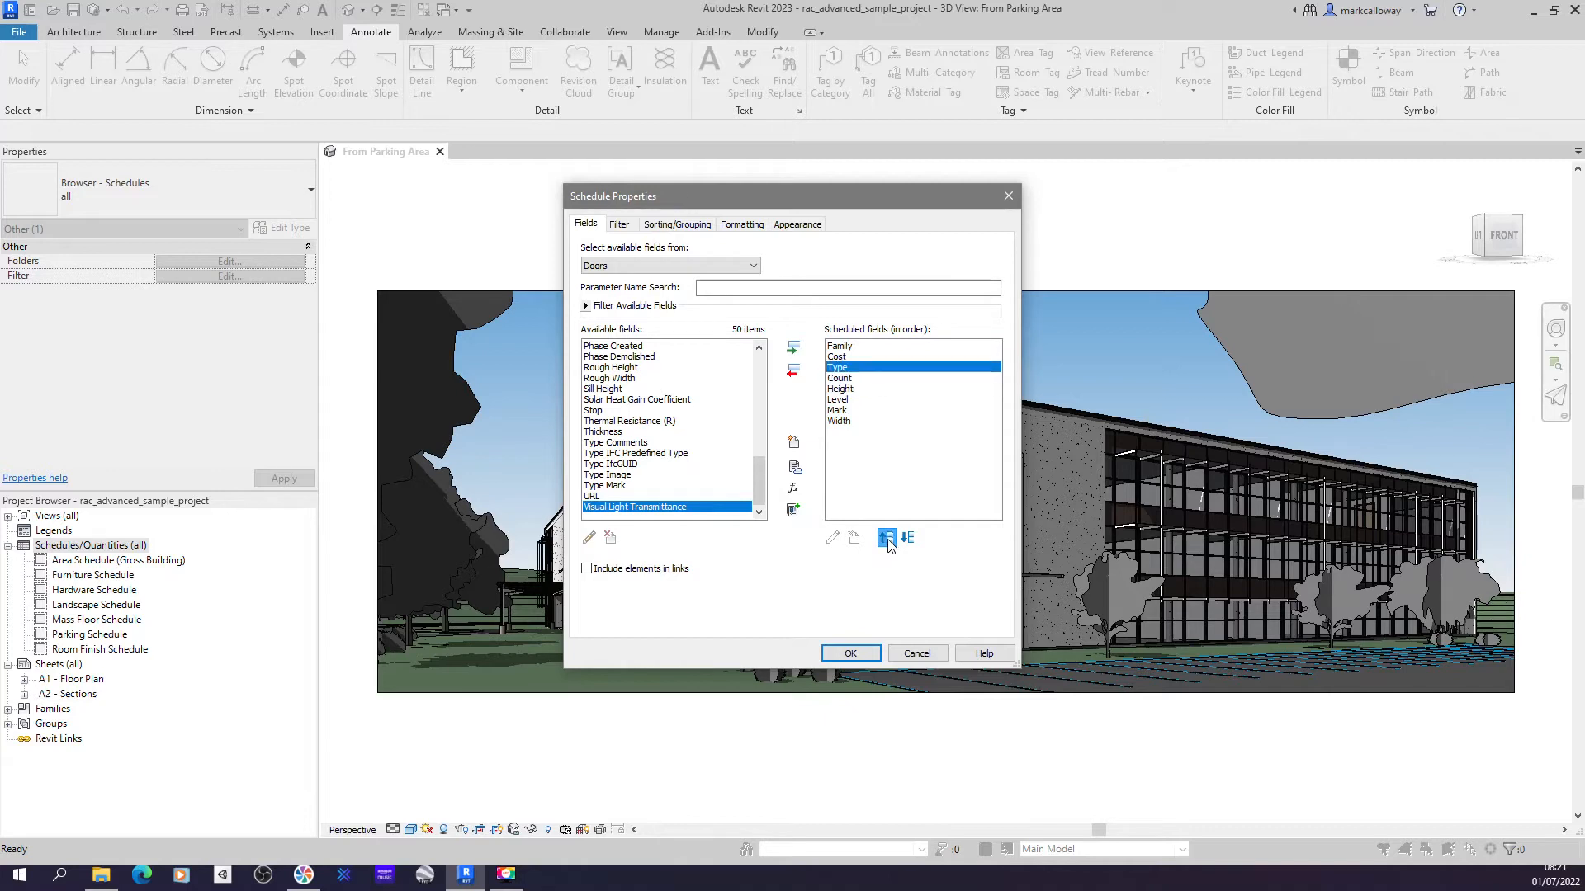
pyautogui.click(886, 538)
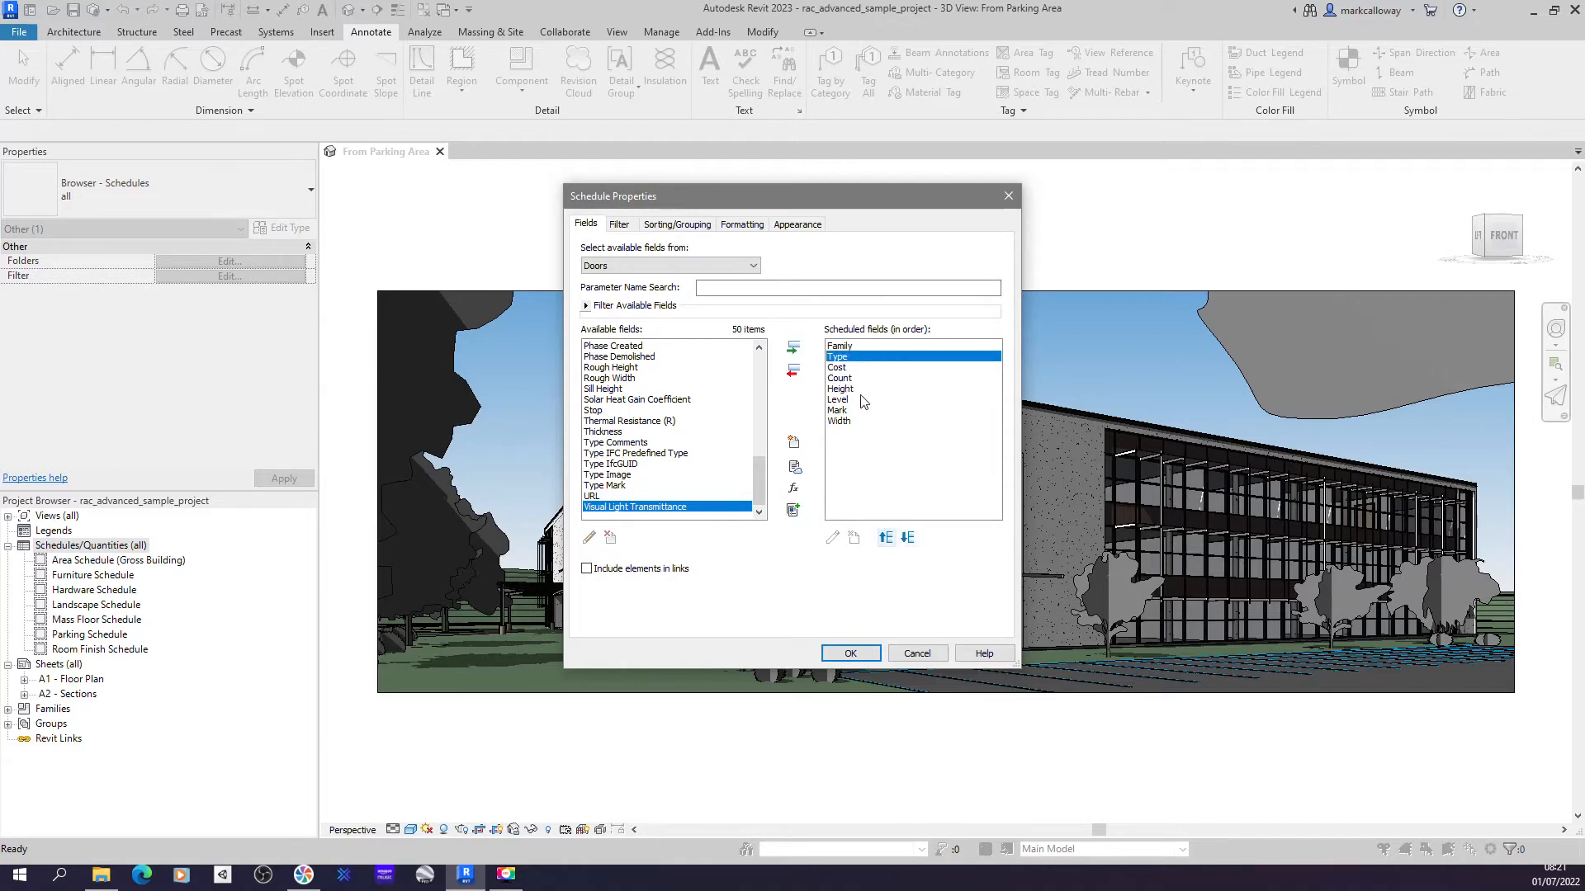
# - Move the Width and Height fields up so they directly follow Type in the scheduled order
pyautogui.click(845, 423)
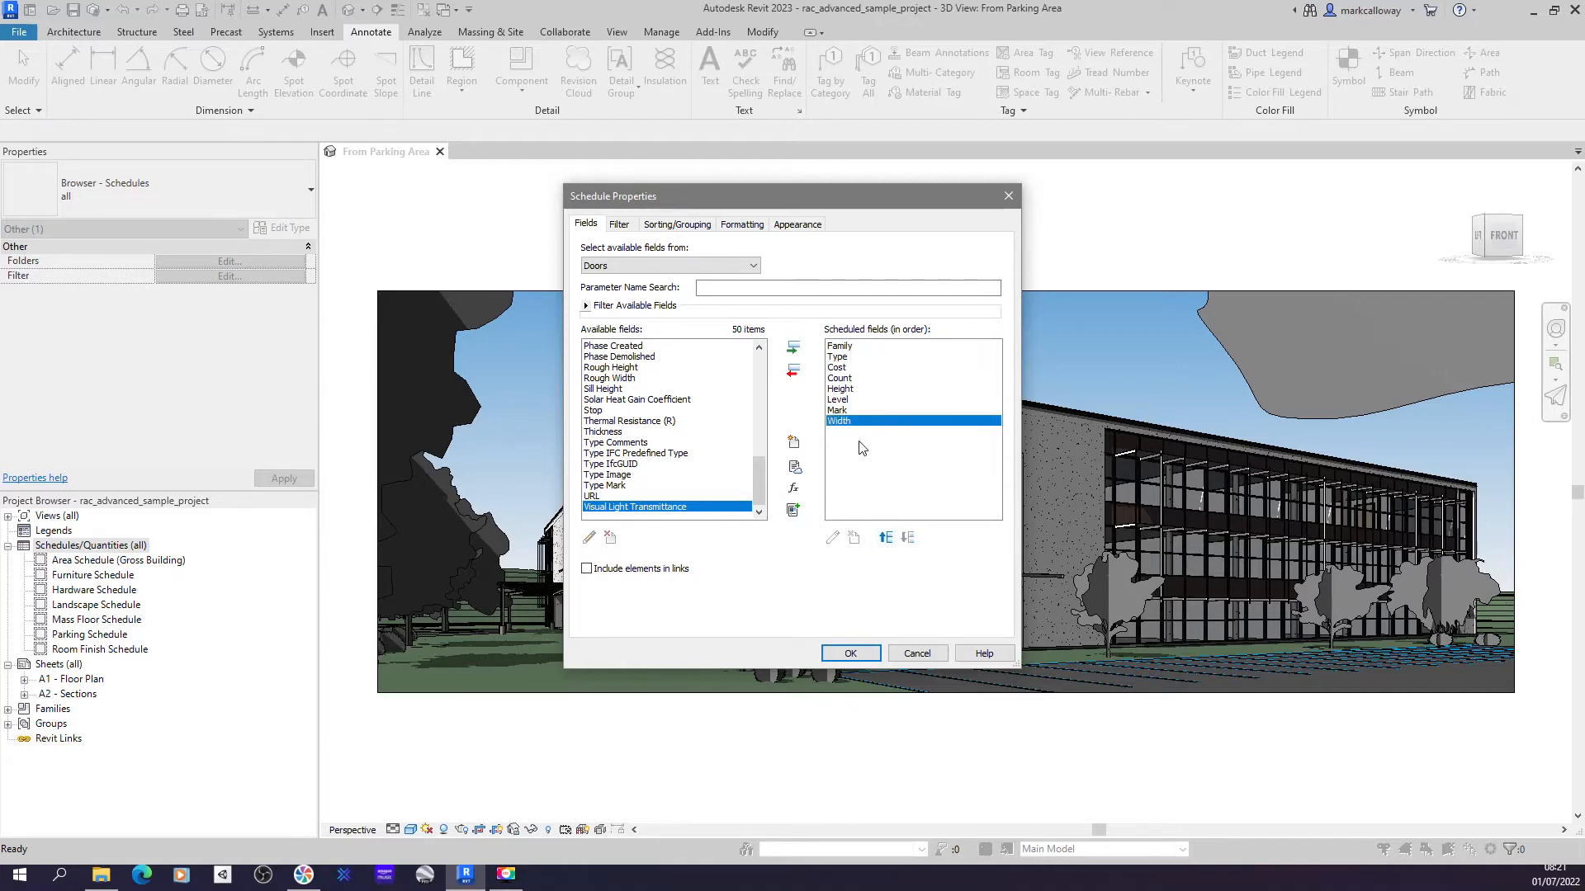
pyautogui.click(887, 537)
pyautogui.click(887, 537)
pyautogui.click(889, 538)
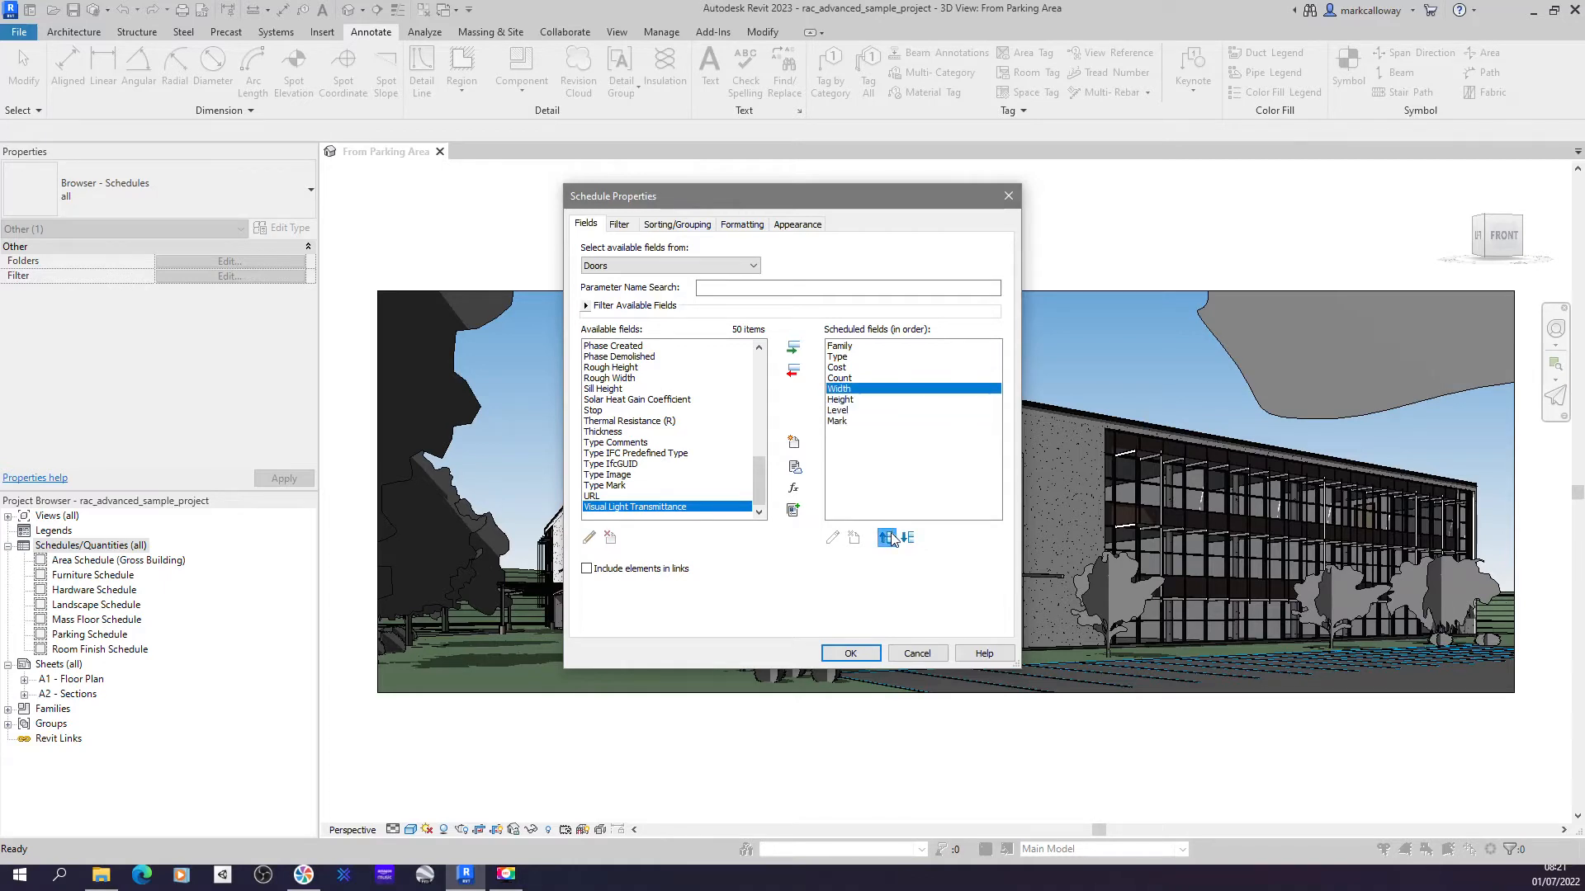
pyautogui.click(886, 537)
pyautogui.click(887, 537)
pyautogui.click(871, 400)
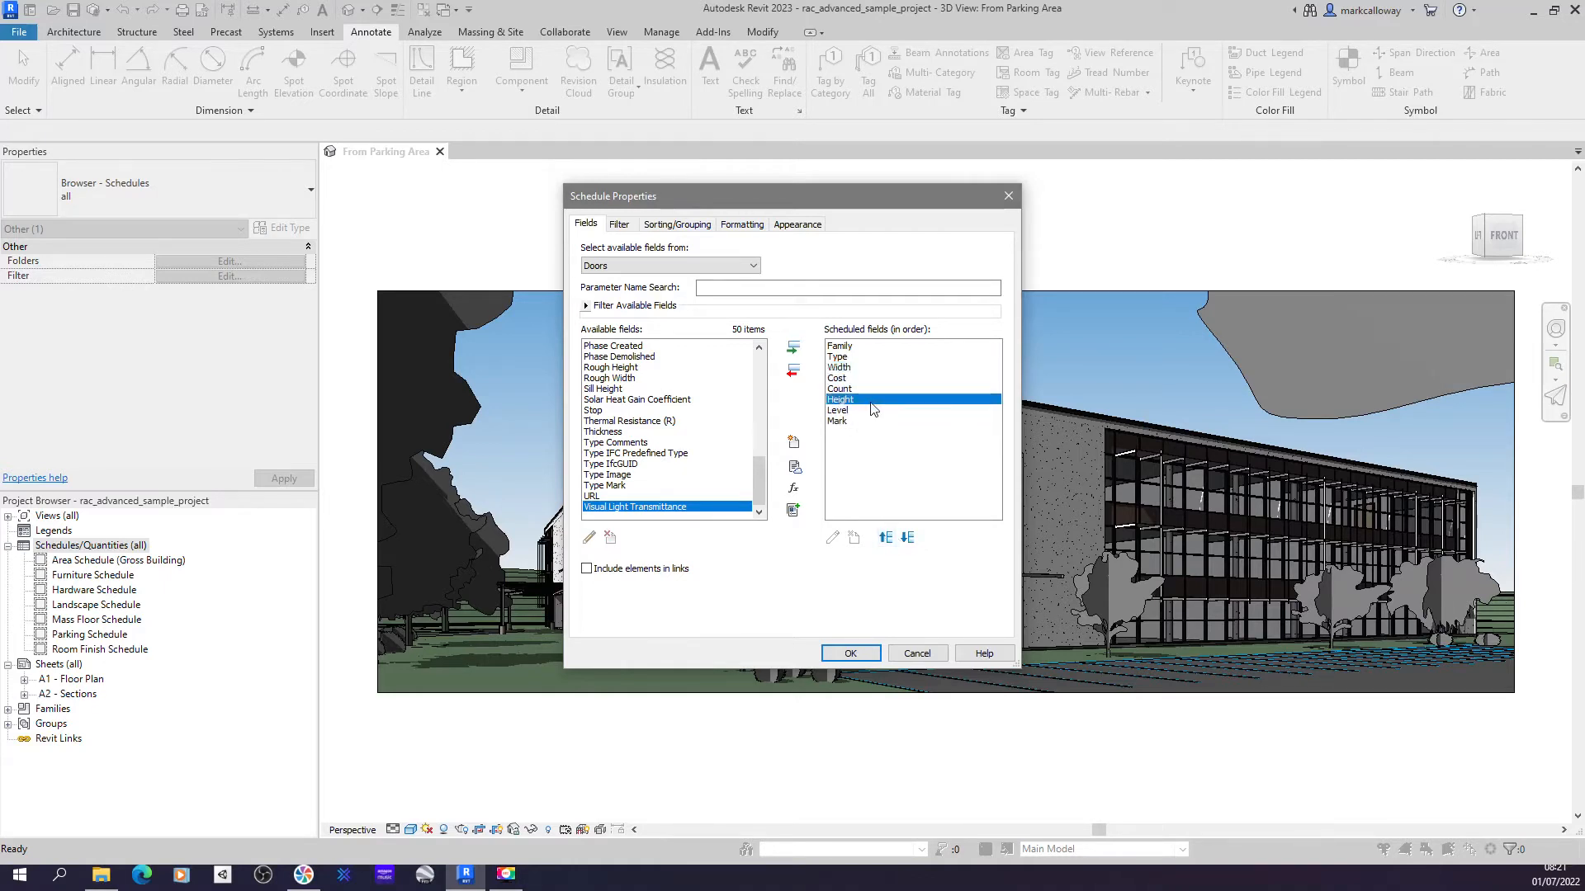
pyautogui.click(887, 537)
pyautogui.click(887, 537)
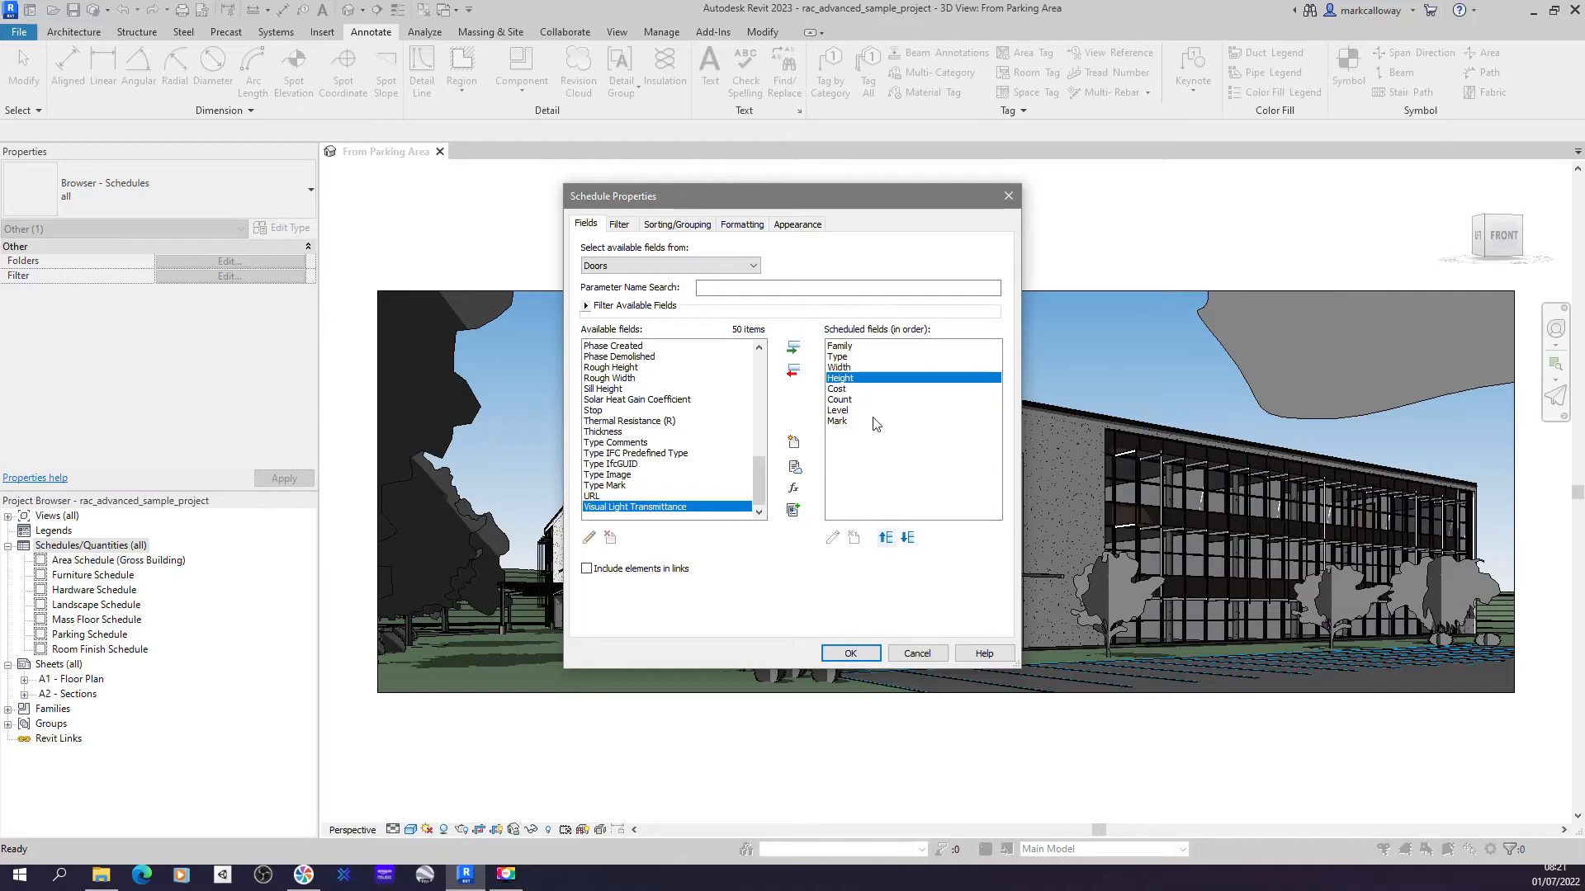
# - Move Mark directly after Height and Count to the end of the scheduled fields, and confirm the door schedule
pyautogui.click(873, 420)
pyautogui.click(887, 538)
pyautogui.click(887, 538)
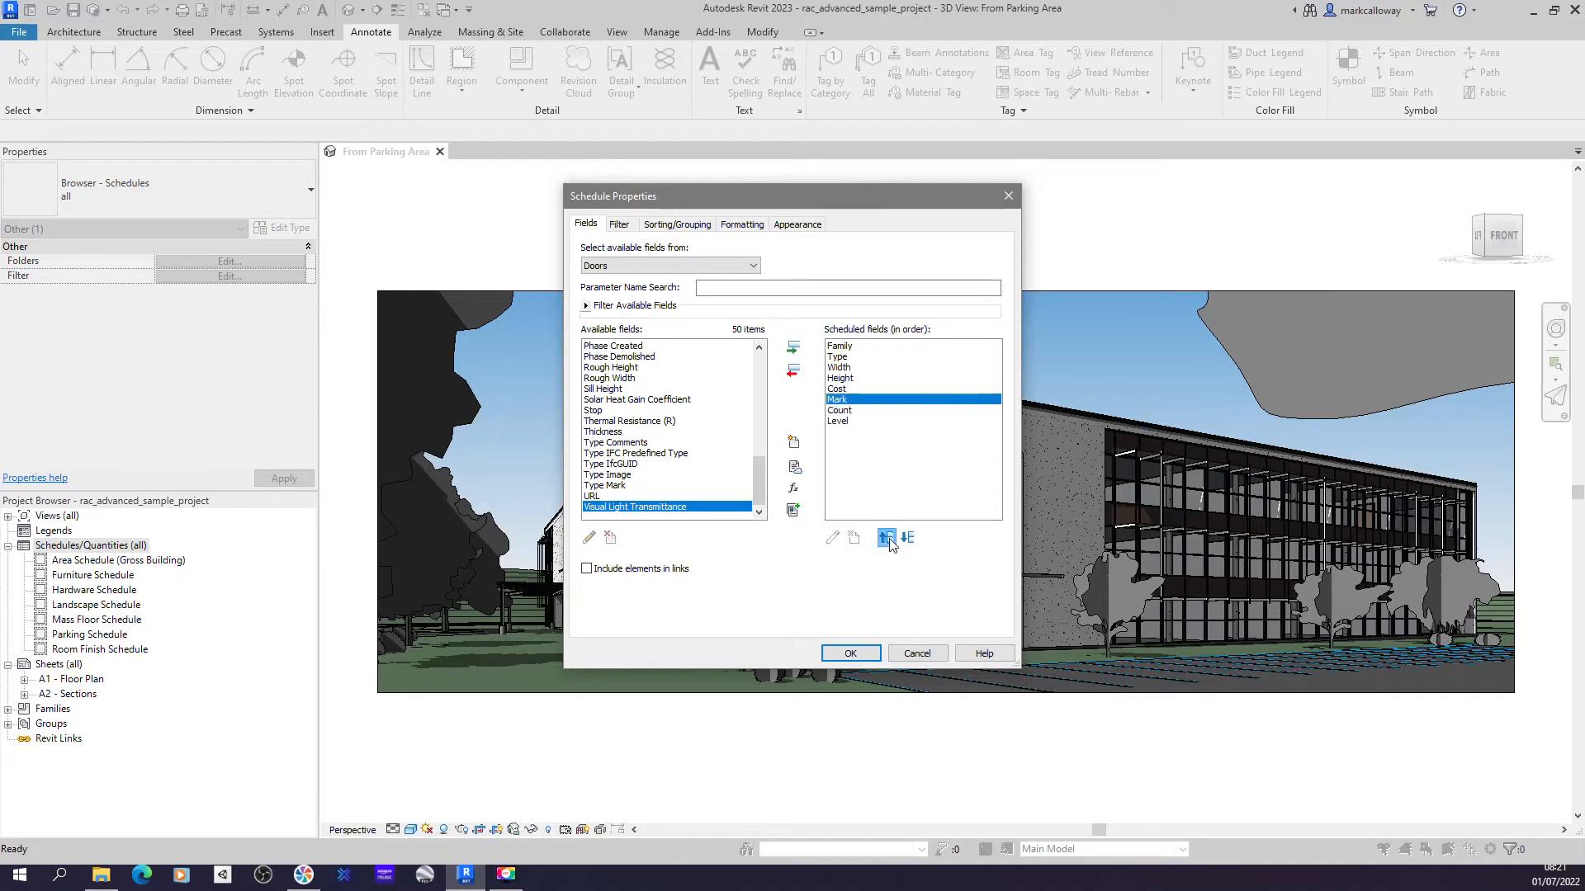
pyautogui.click(887, 538)
pyautogui.click(867, 411)
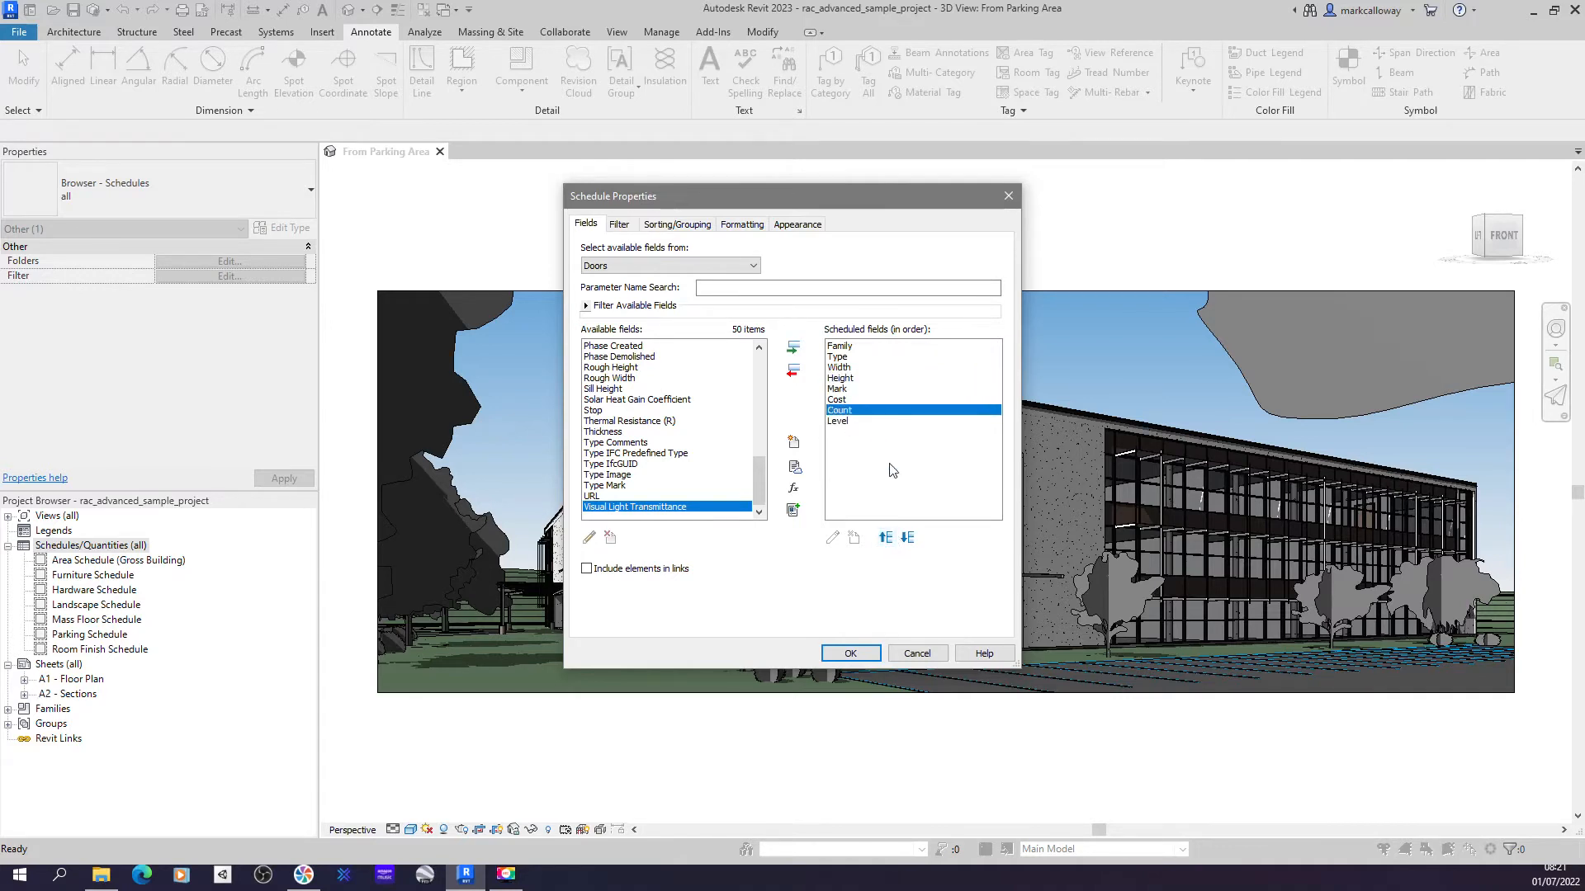
pyautogui.click(909, 538)
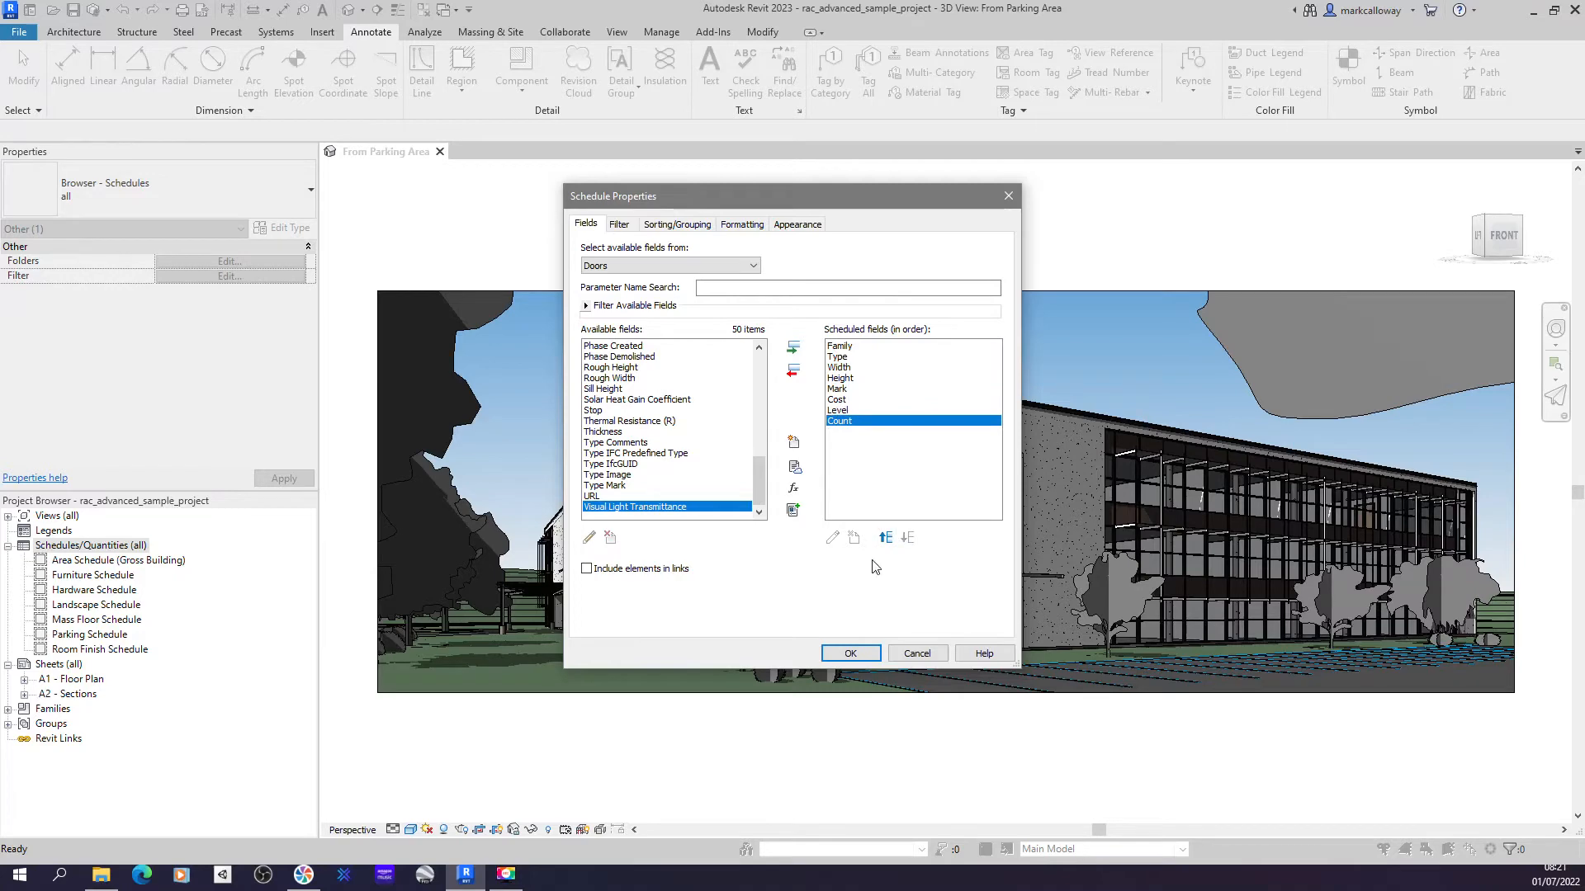
pyautogui.click(858, 653)
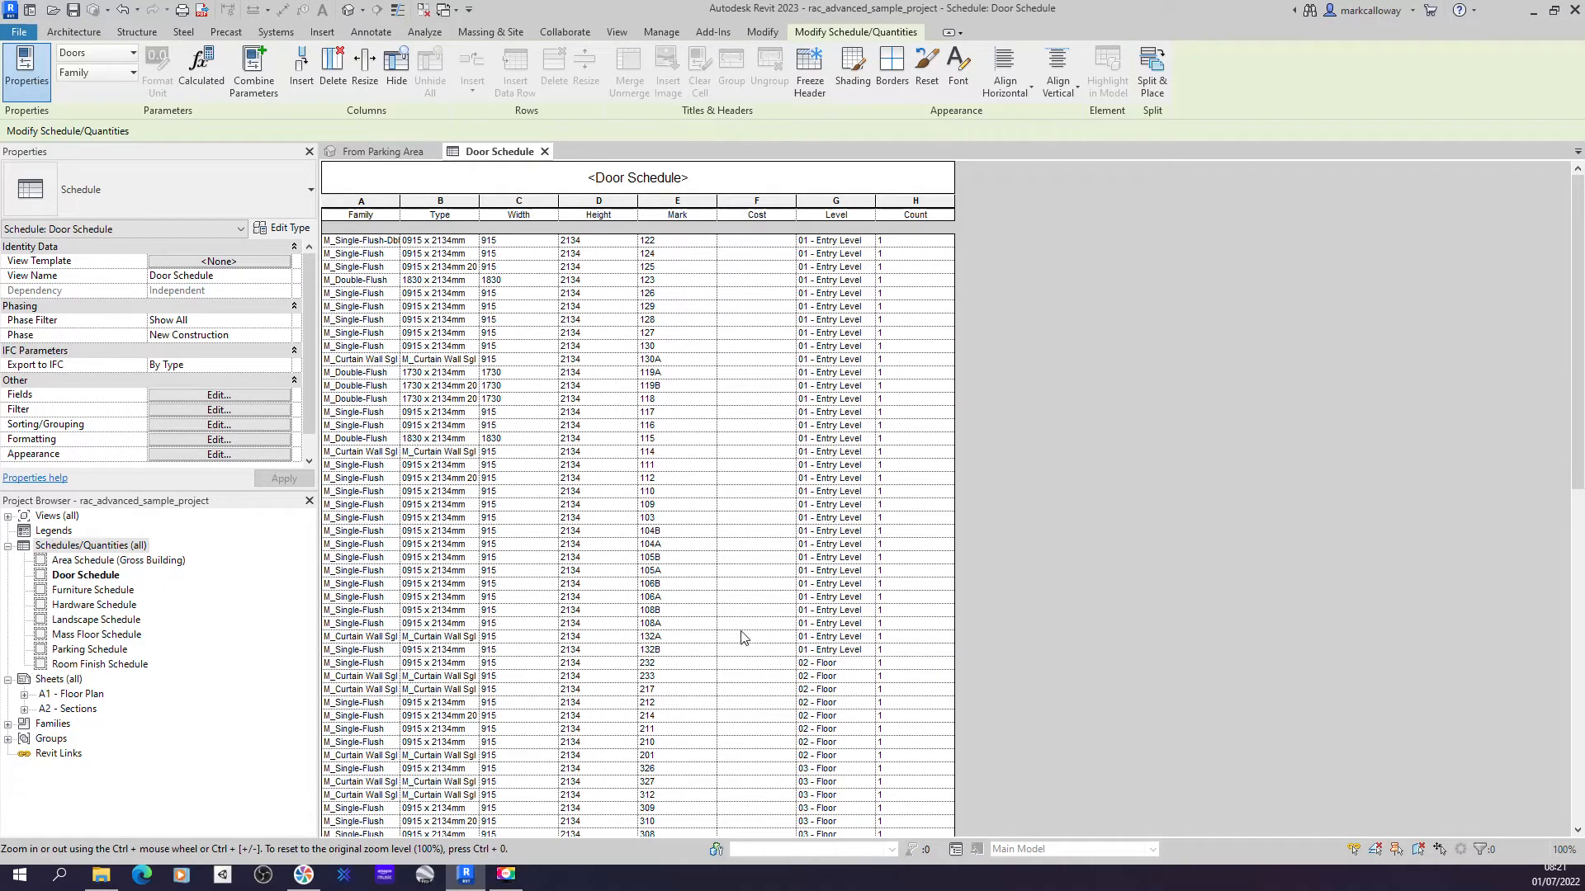
# - Reopen the door schedule's field settings and look through its filter, sorting and grouping, formatting and appearance settings
pyautogui.click(275, 423)
pyautogui.click(219, 396)
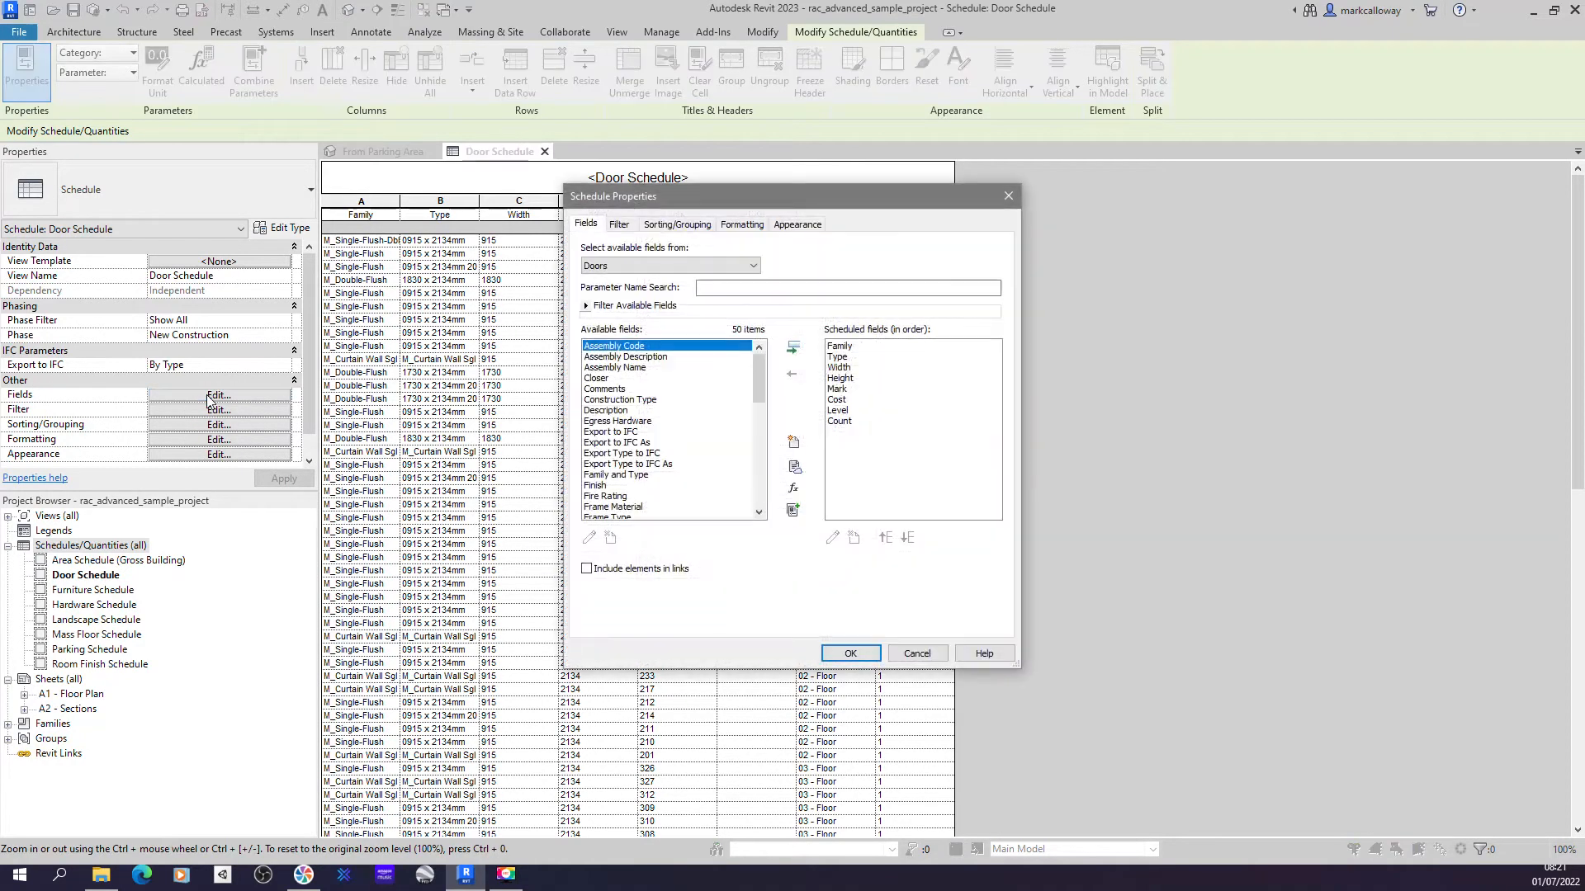
pyautogui.click(619, 225)
pyautogui.hotkey('ctrl', 'Tab')
pyautogui.hotkey('ctrl', 'Tab')
pyautogui.hotkey('ctrl', 'Tab')
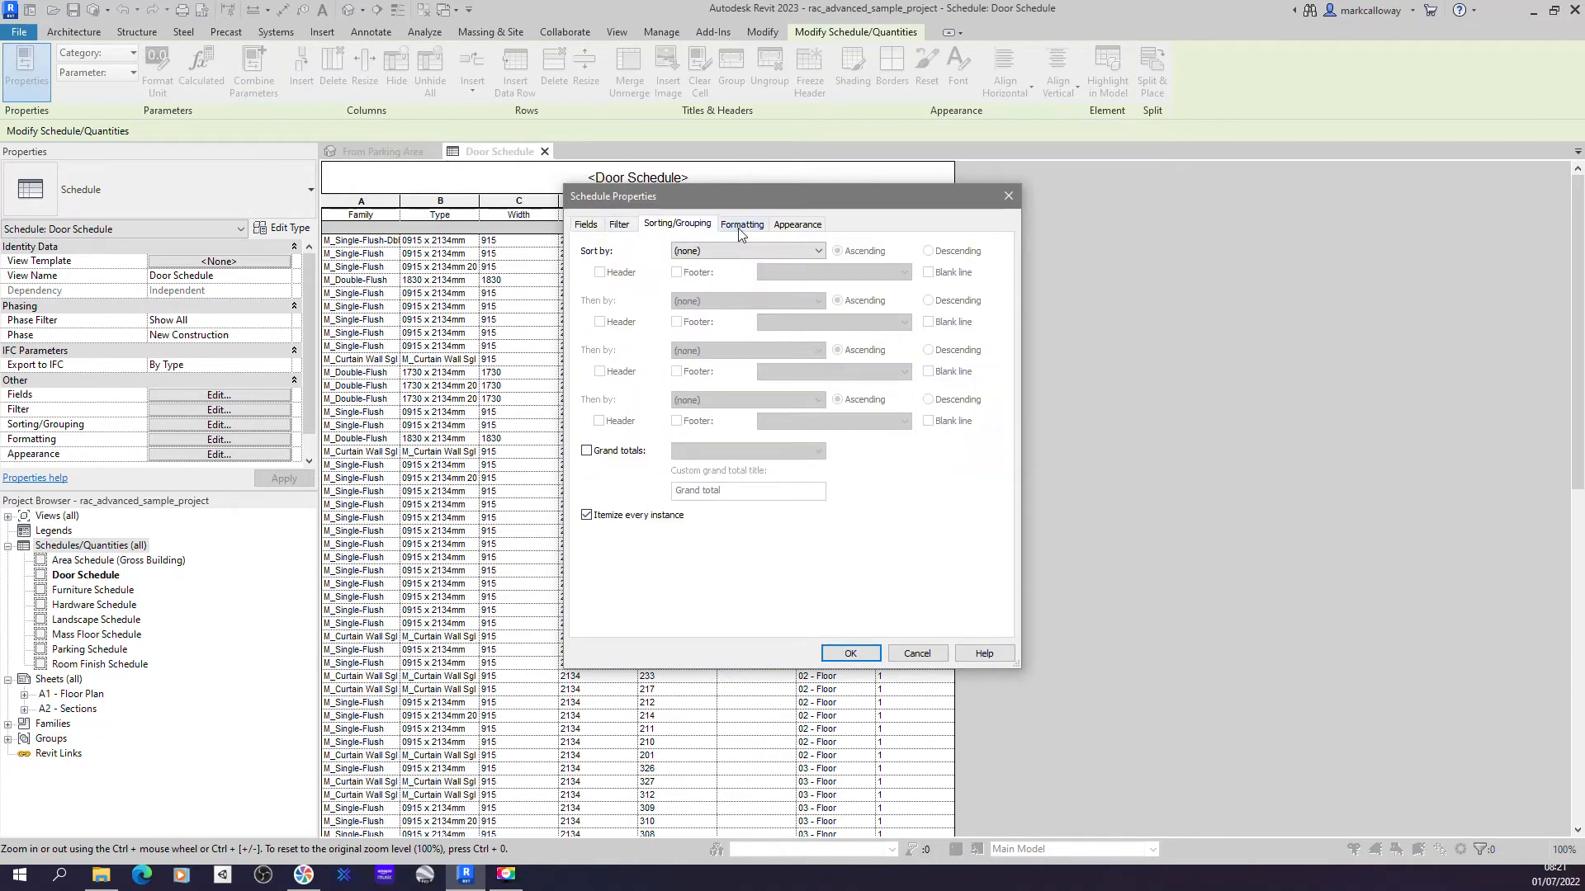
pyautogui.click(586, 224)
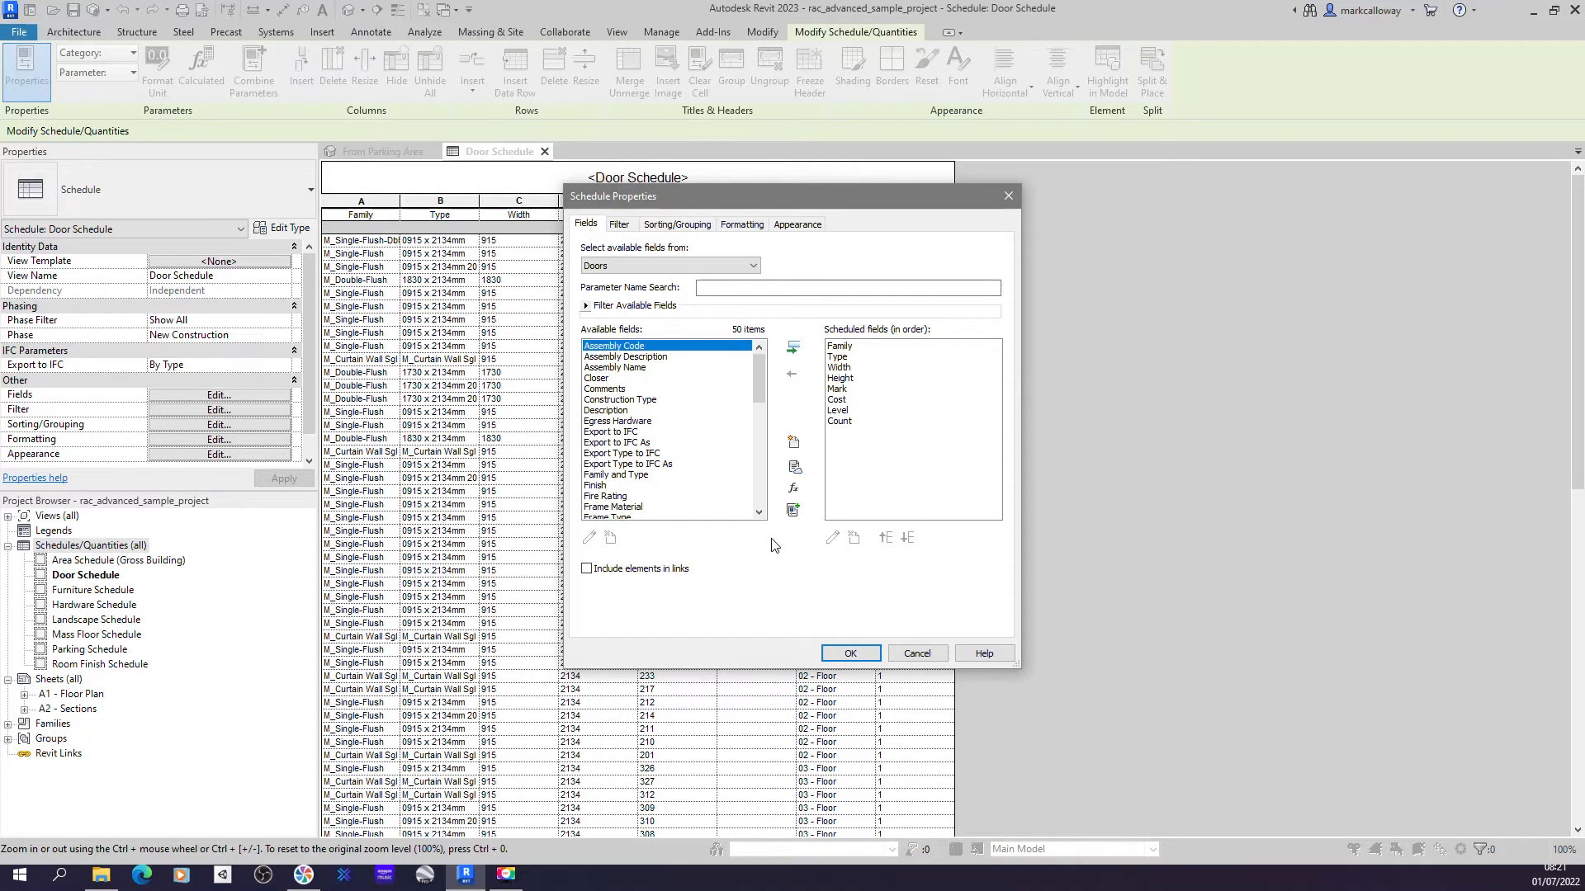
# - Filter the door schedule to doors whose Level equals 01 - Entry Level and apply the filter
pyautogui.click(616, 226)
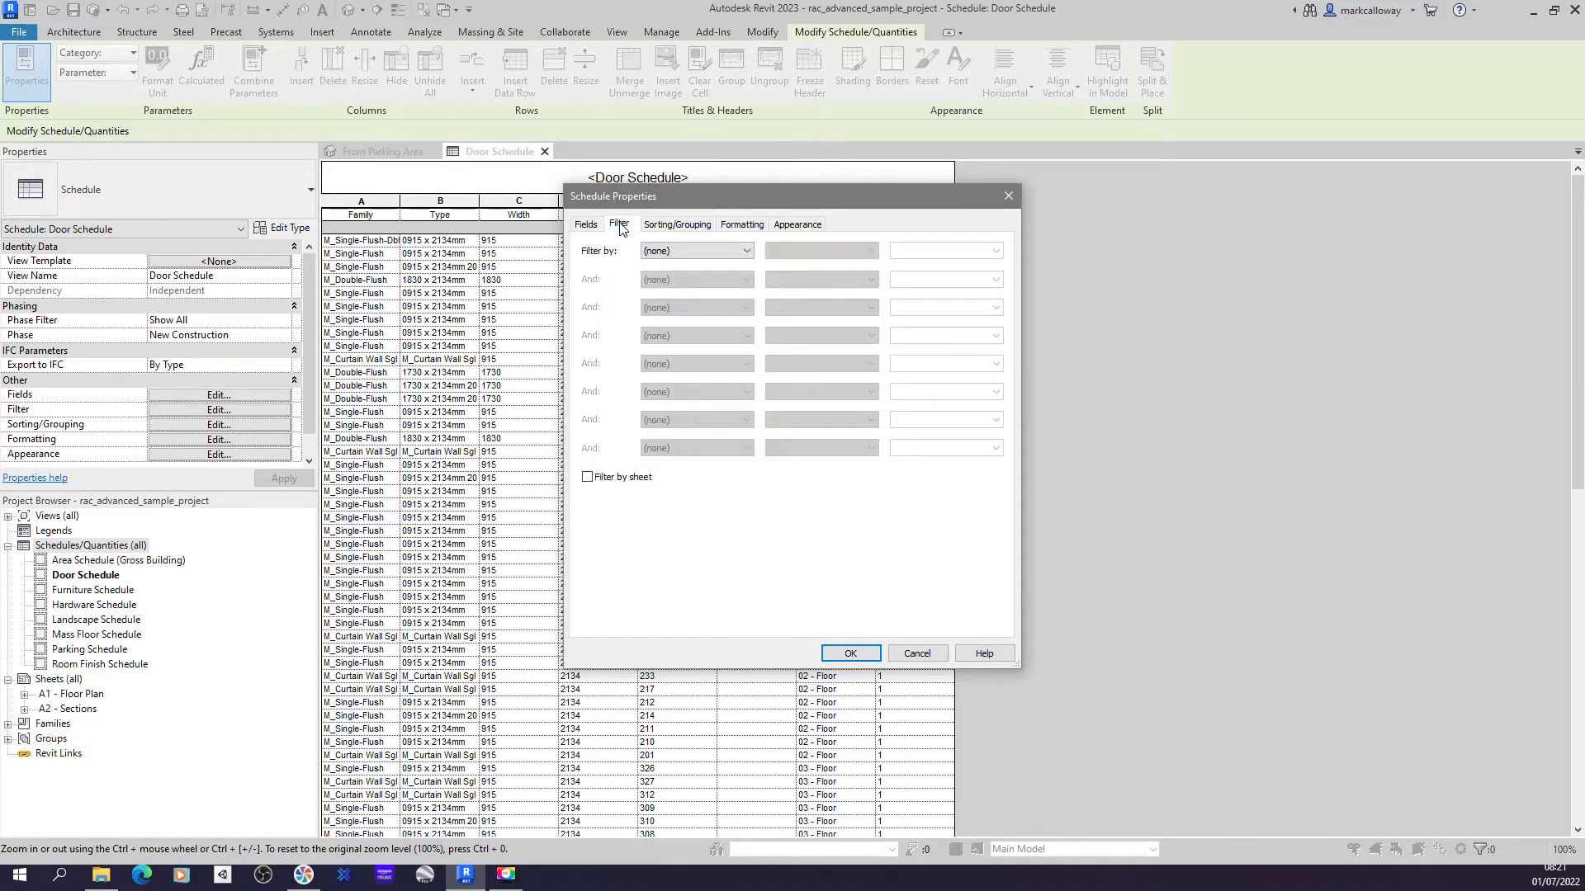
pyautogui.click(688, 251)
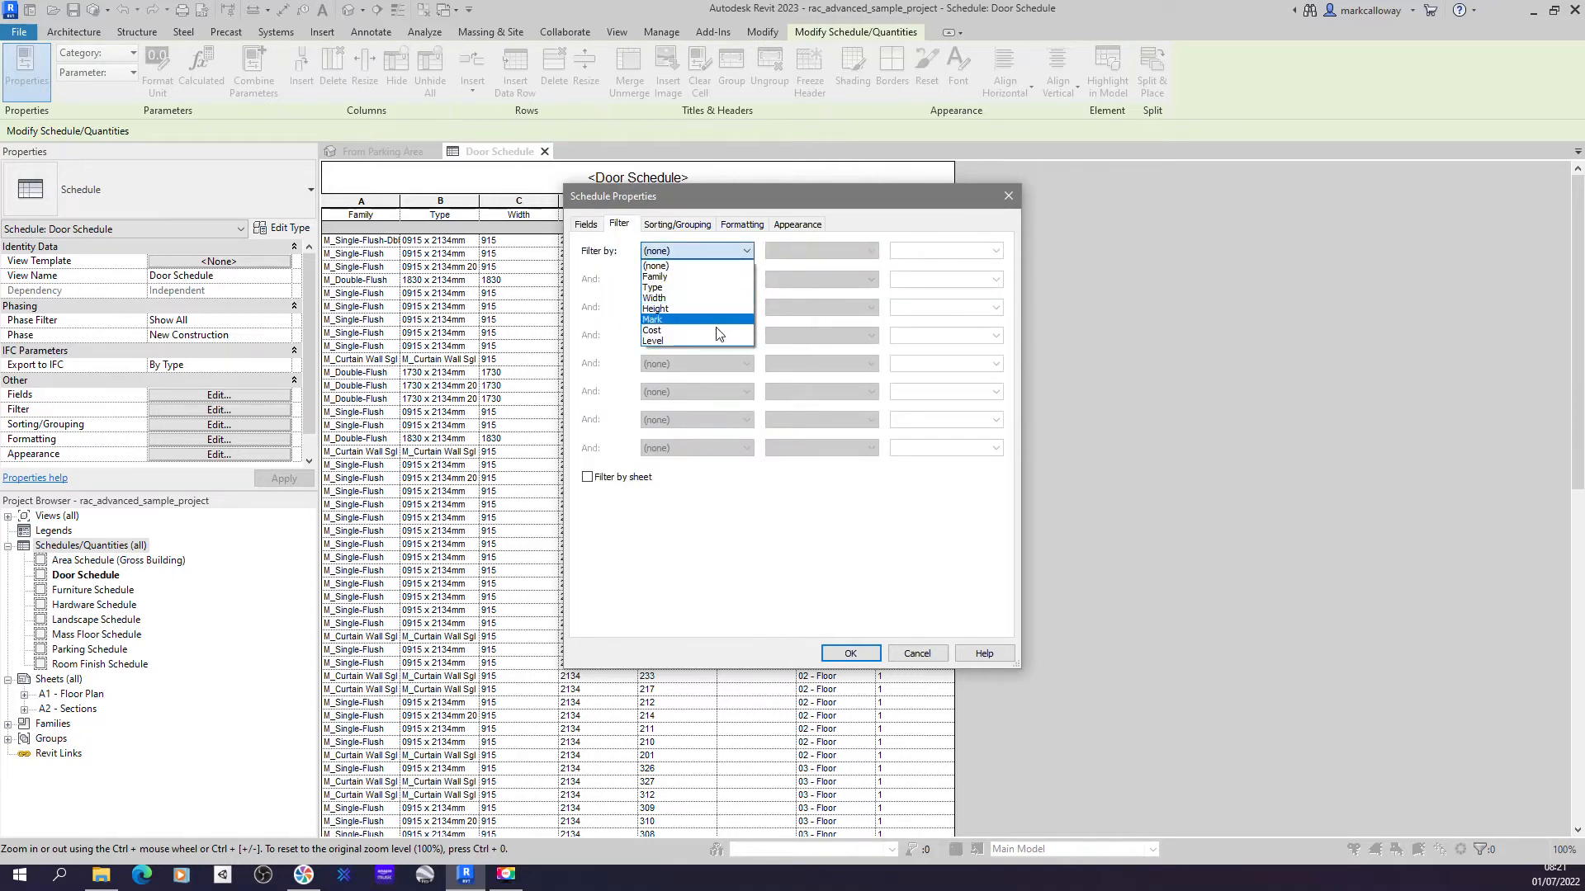
pyautogui.click(709, 342)
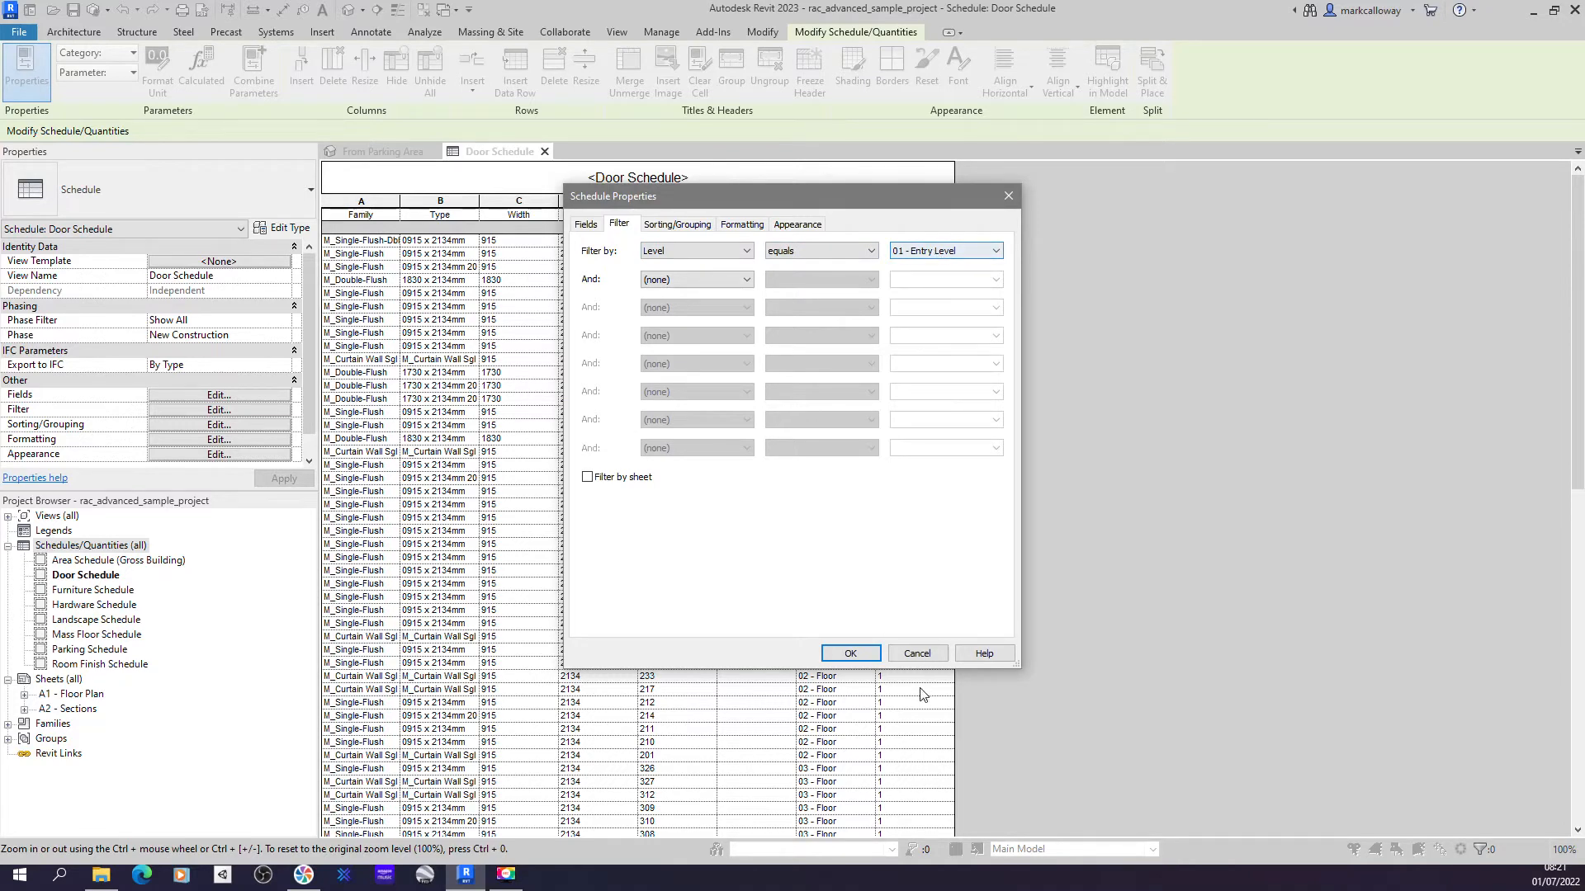
pyautogui.click(850, 653)
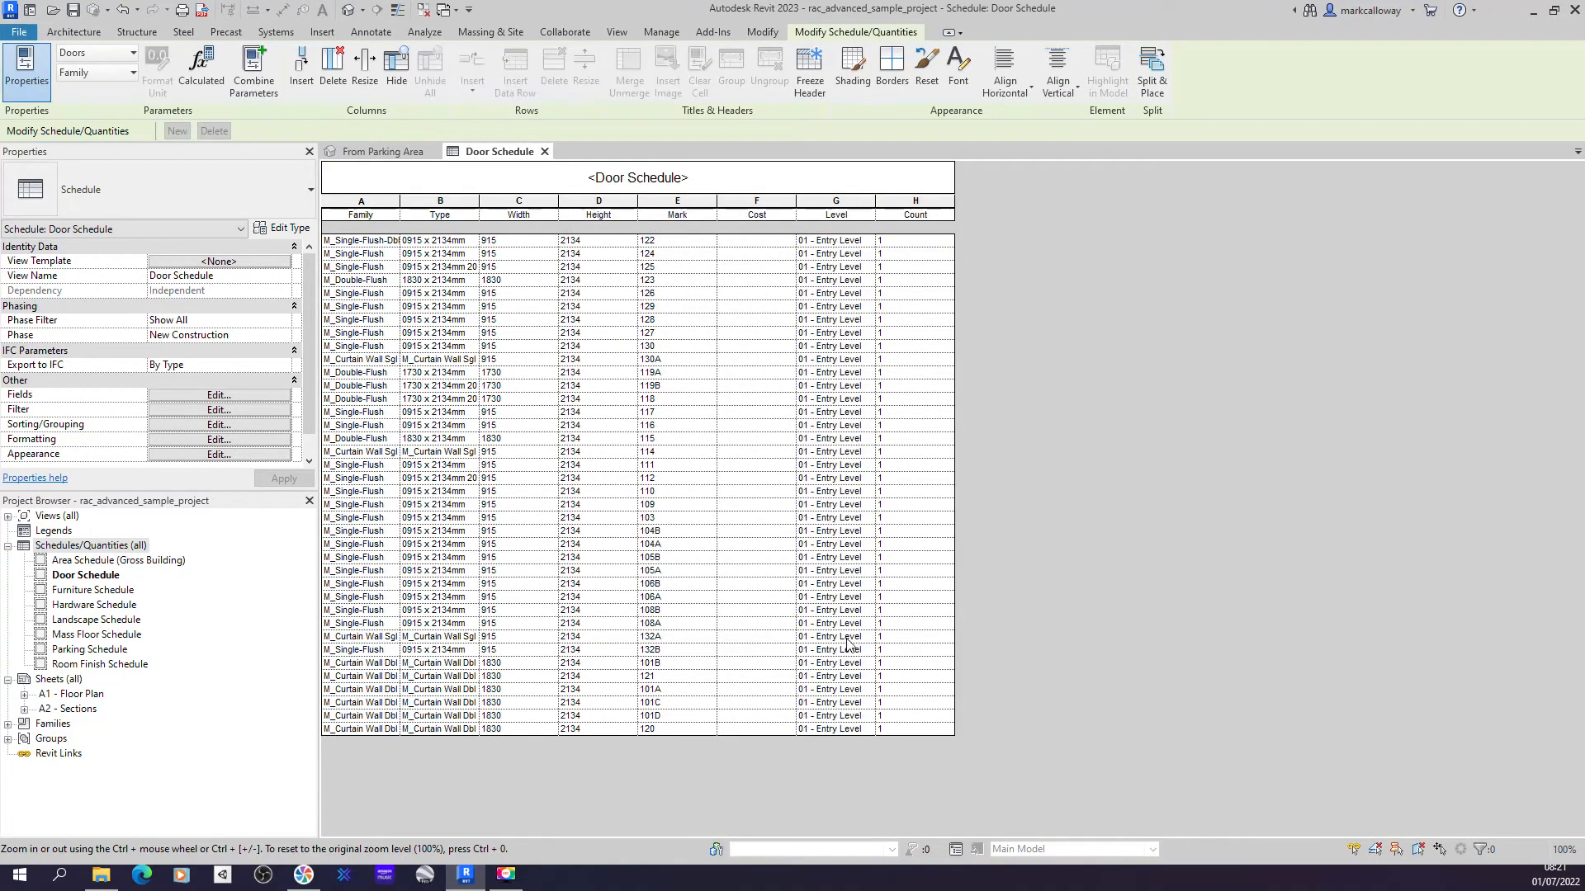
# - Sort the door schedule by Family and then by Type, both ascending, and apply the sorting
pyautogui.click(257, 426)
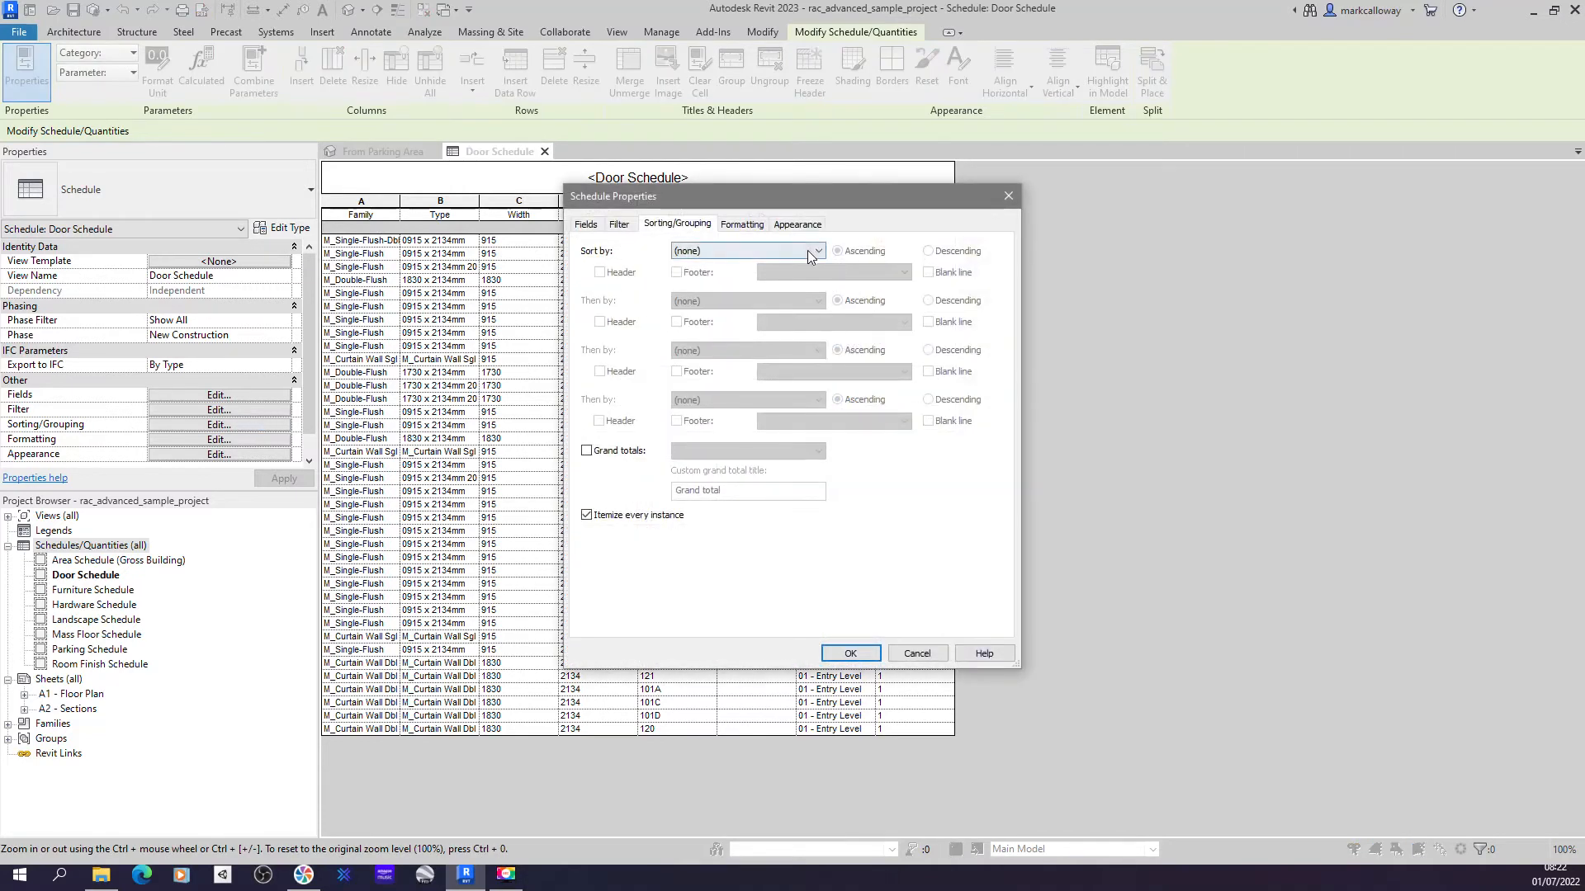
pyautogui.click(780, 250)
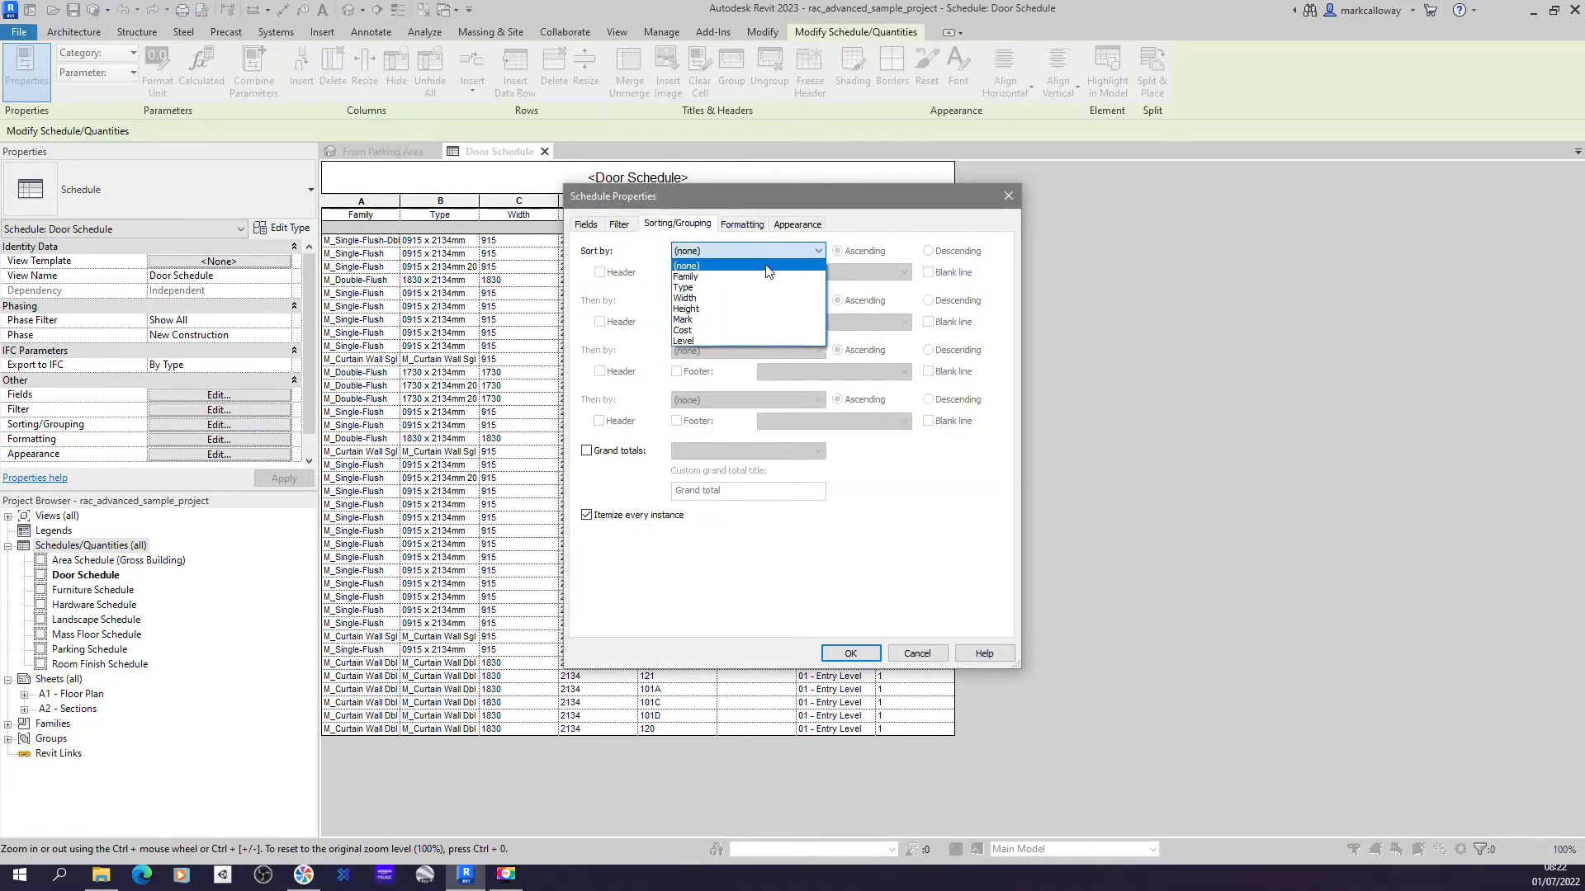
pyautogui.click(765, 276)
pyautogui.click(764, 299)
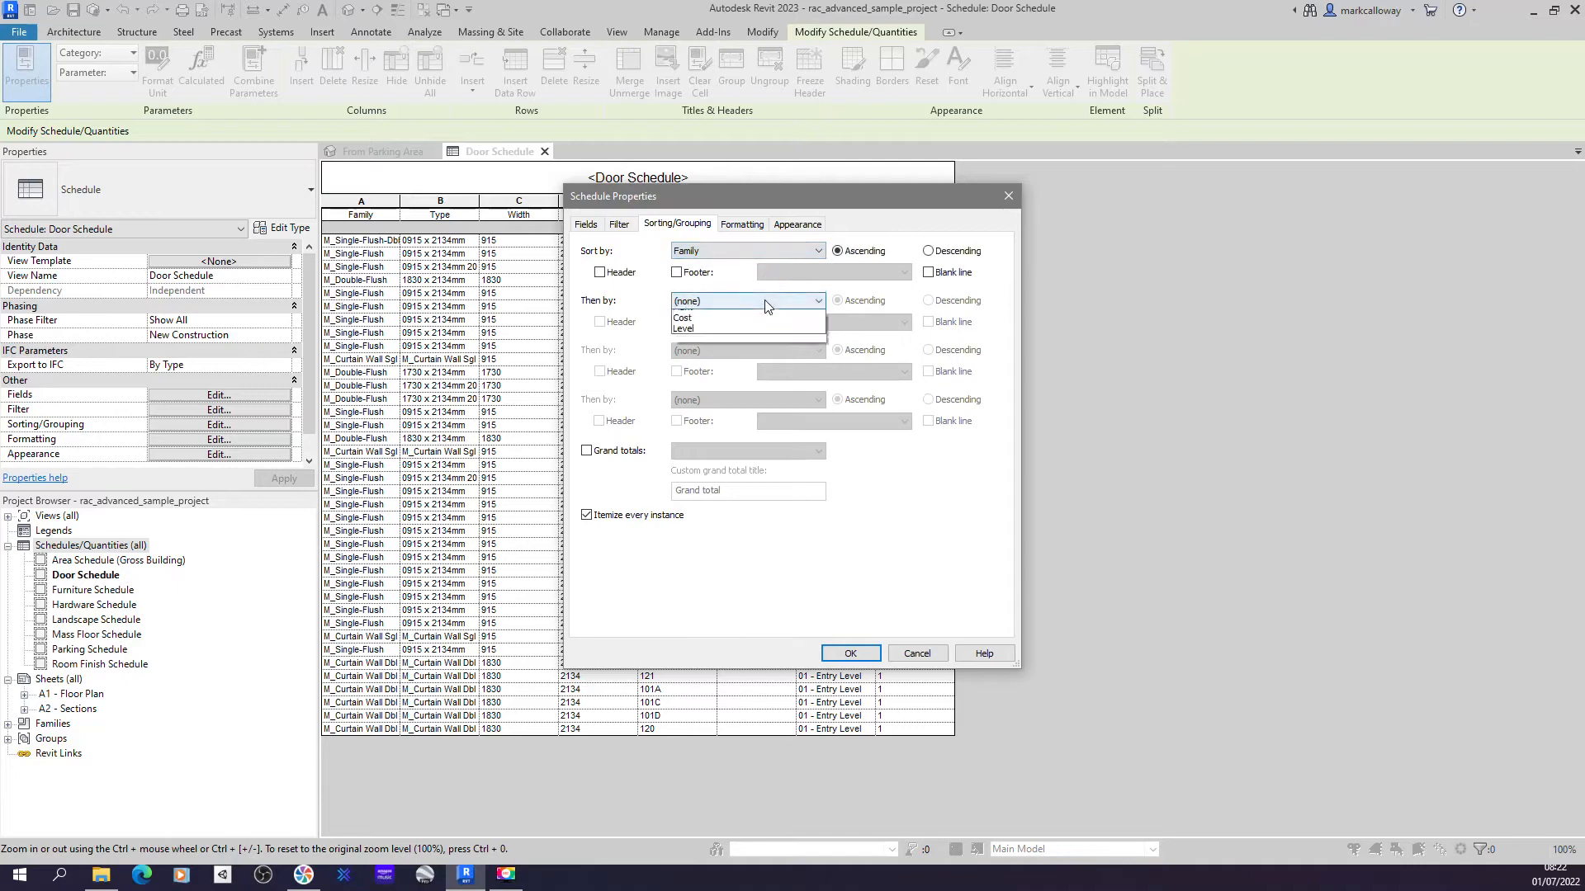
pyautogui.click(750, 337)
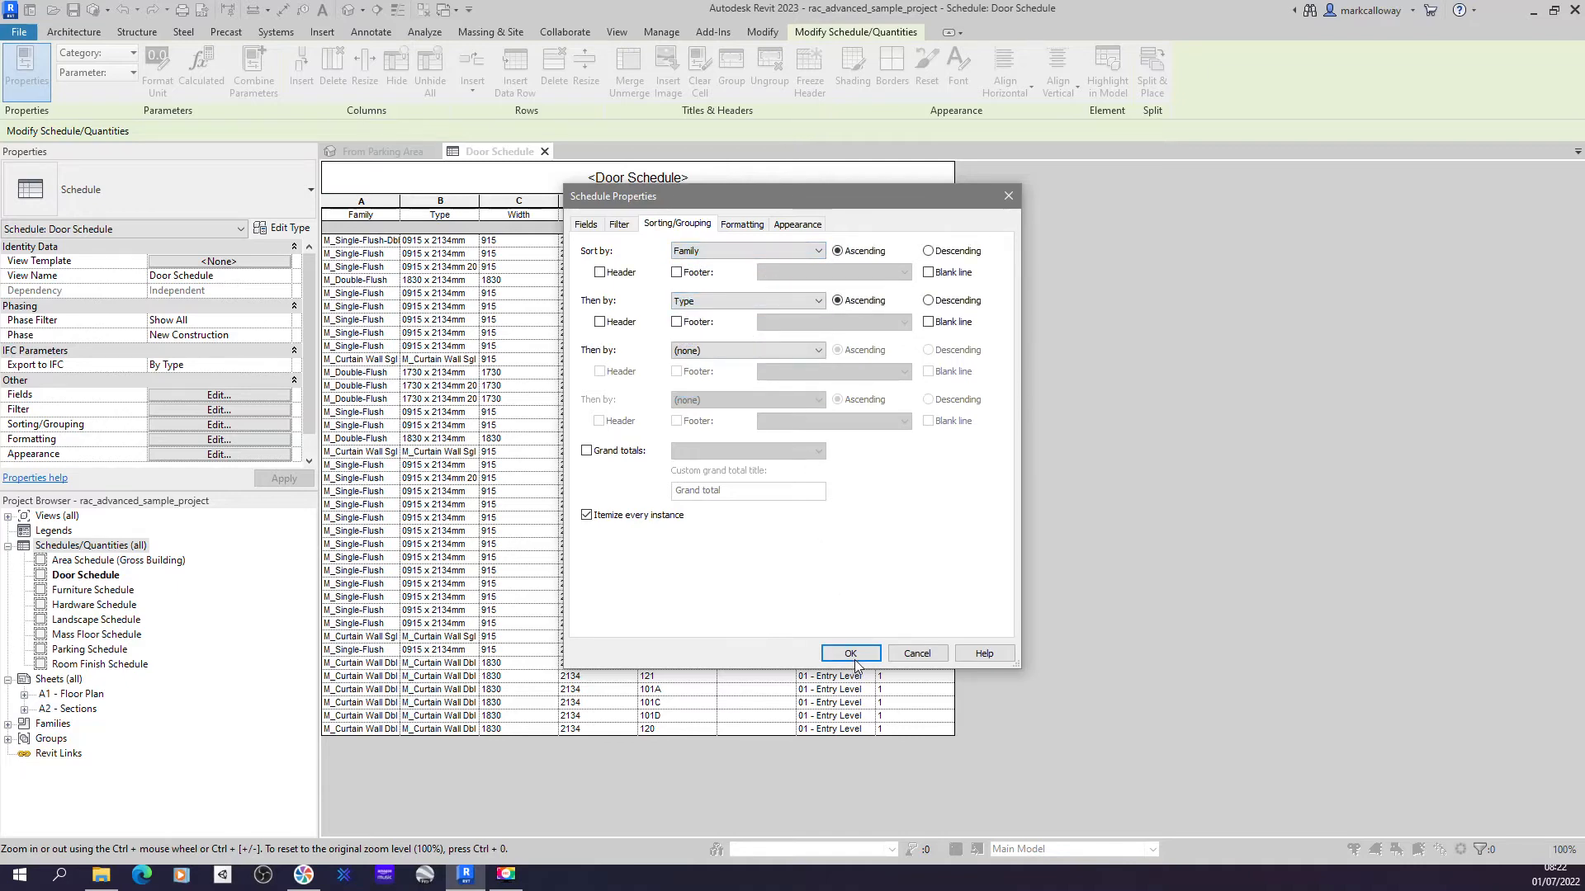
pyautogui.click(850, 652)
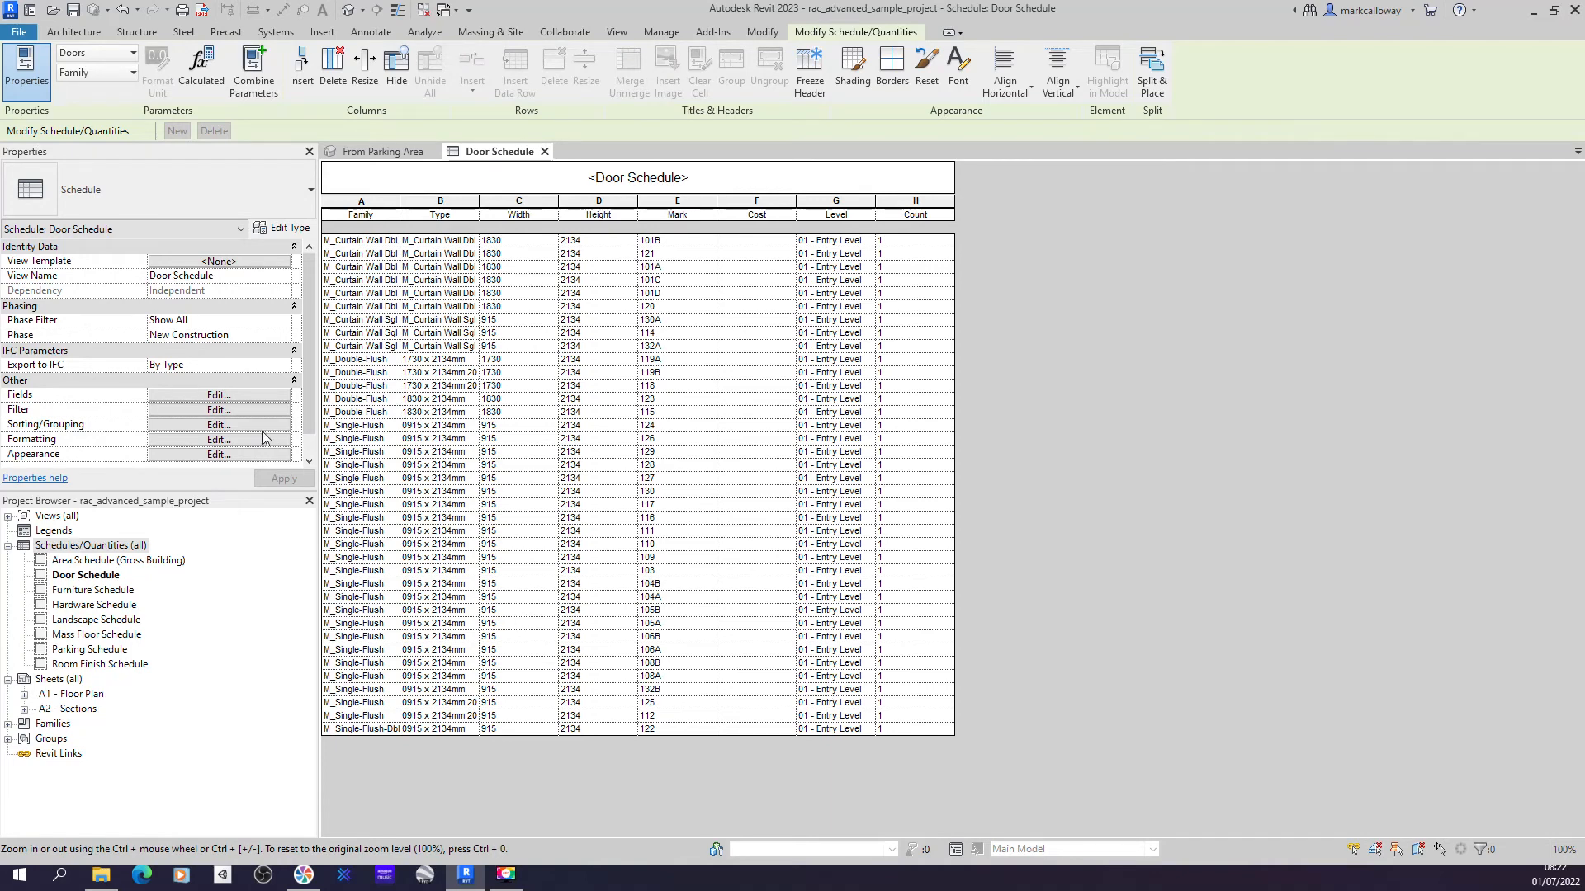
# - Turn off itemizing every instance so the door schedule groups identical doors, and check the Count of the M_Single-Flush 0915 x 2134mm row
pyautogui.click(251, 430)
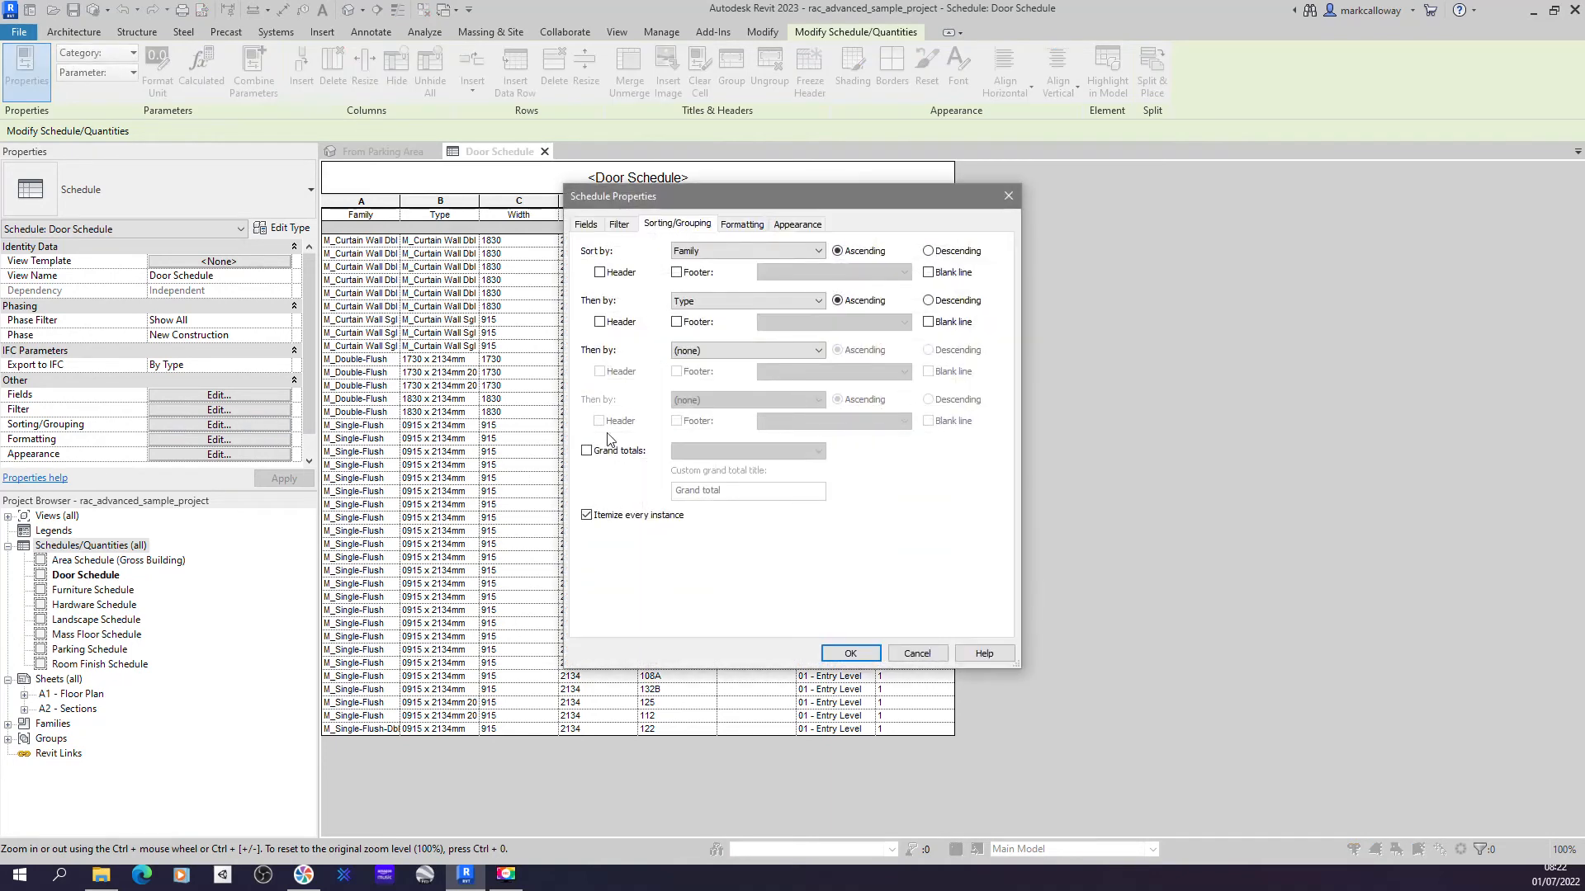
pyautogui.click(587, 517)
pyautogui.click(848, 654)
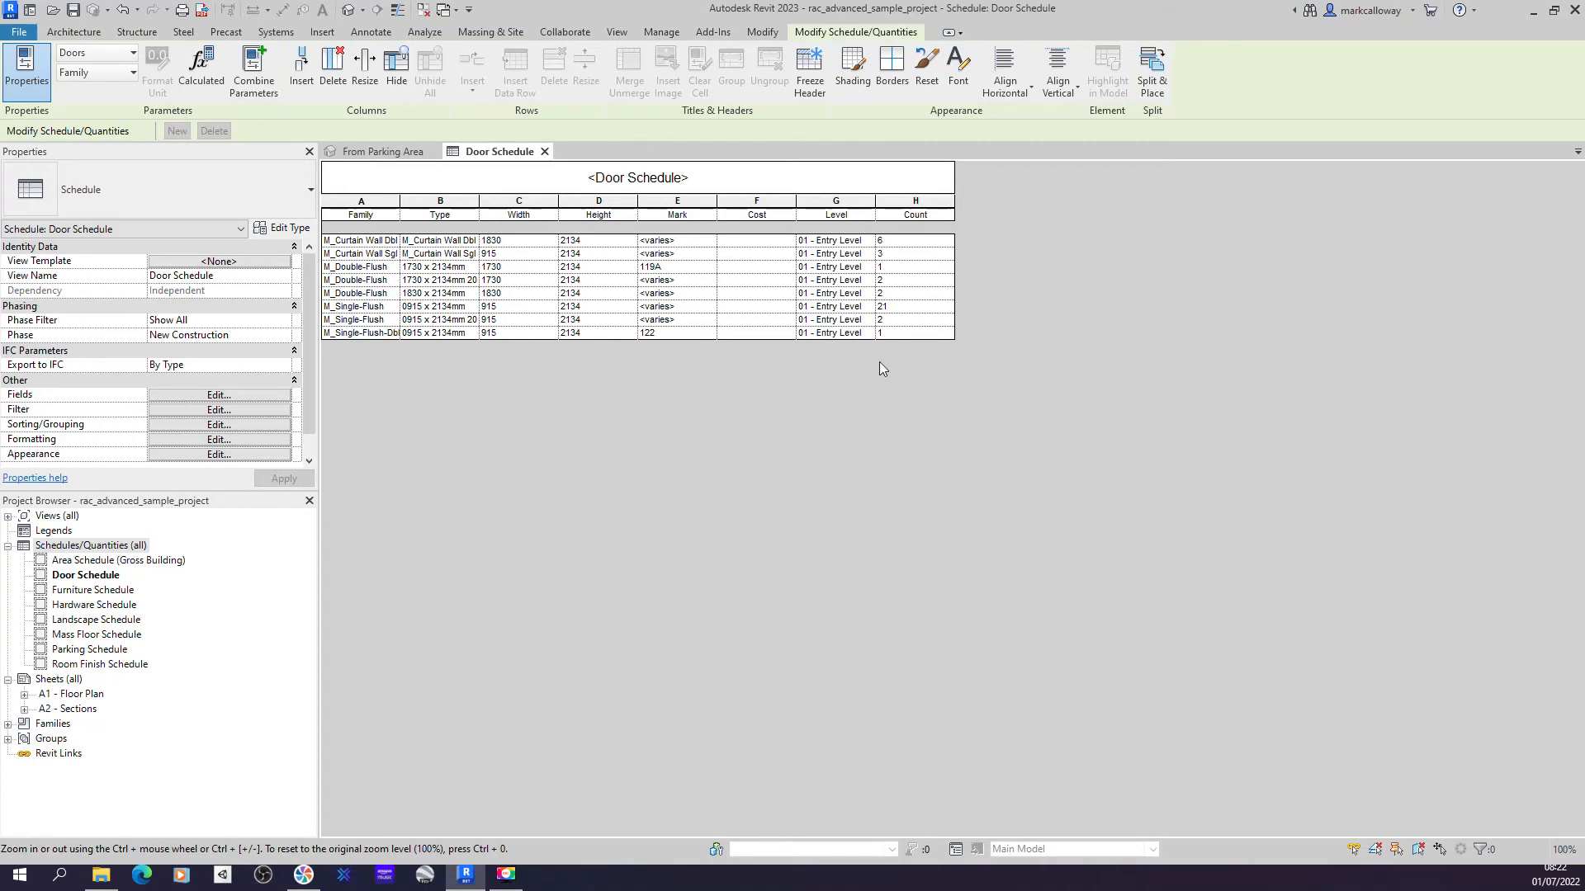
pyautogui.click(906, 310)
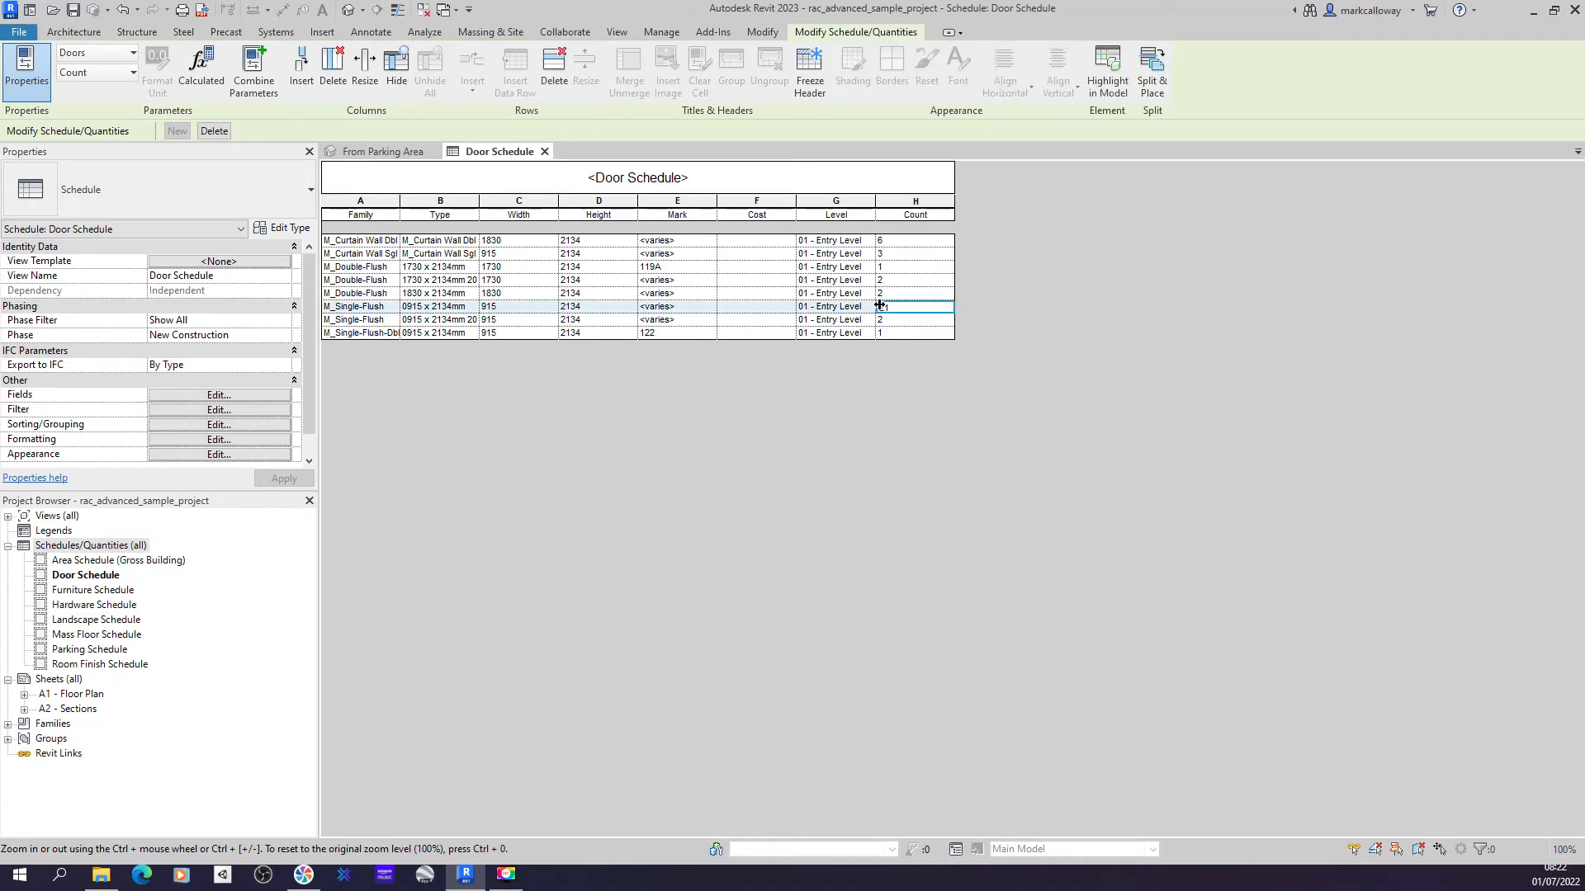
# - Look through the field formatting of the door schedule, make Level a hidden field and apply the change
pyautogui.click(236, 439)
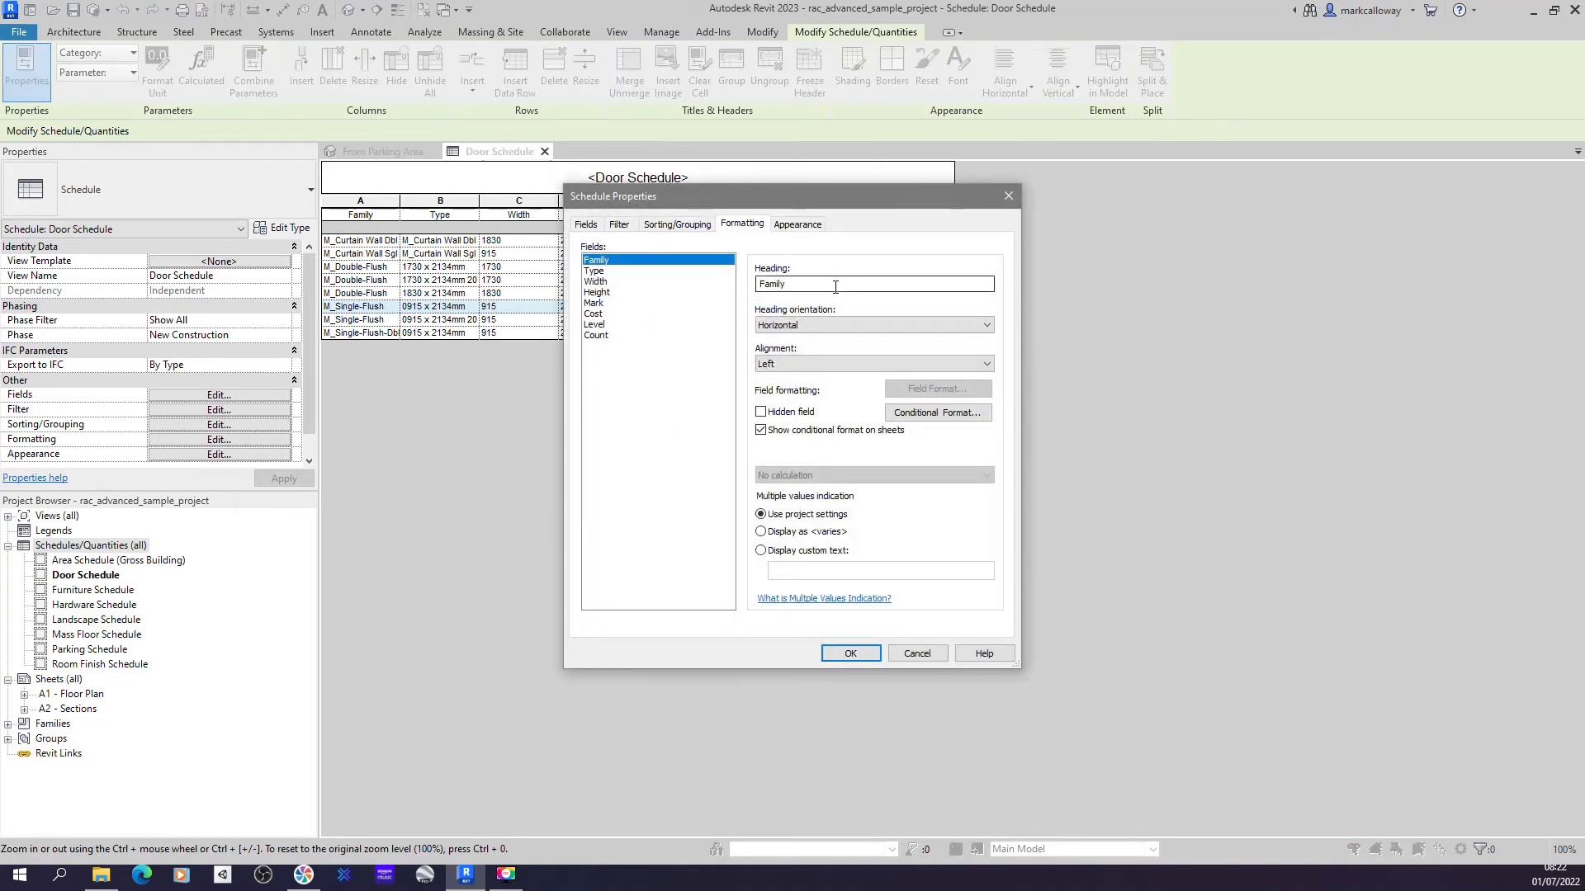
pyautogui.moveTo(633, 272); pyautogui.dragTo(627, 282)
pyautogui.click(624, 303)
pyautogui.click(624, 314)
pyautogui.click(626, 325)
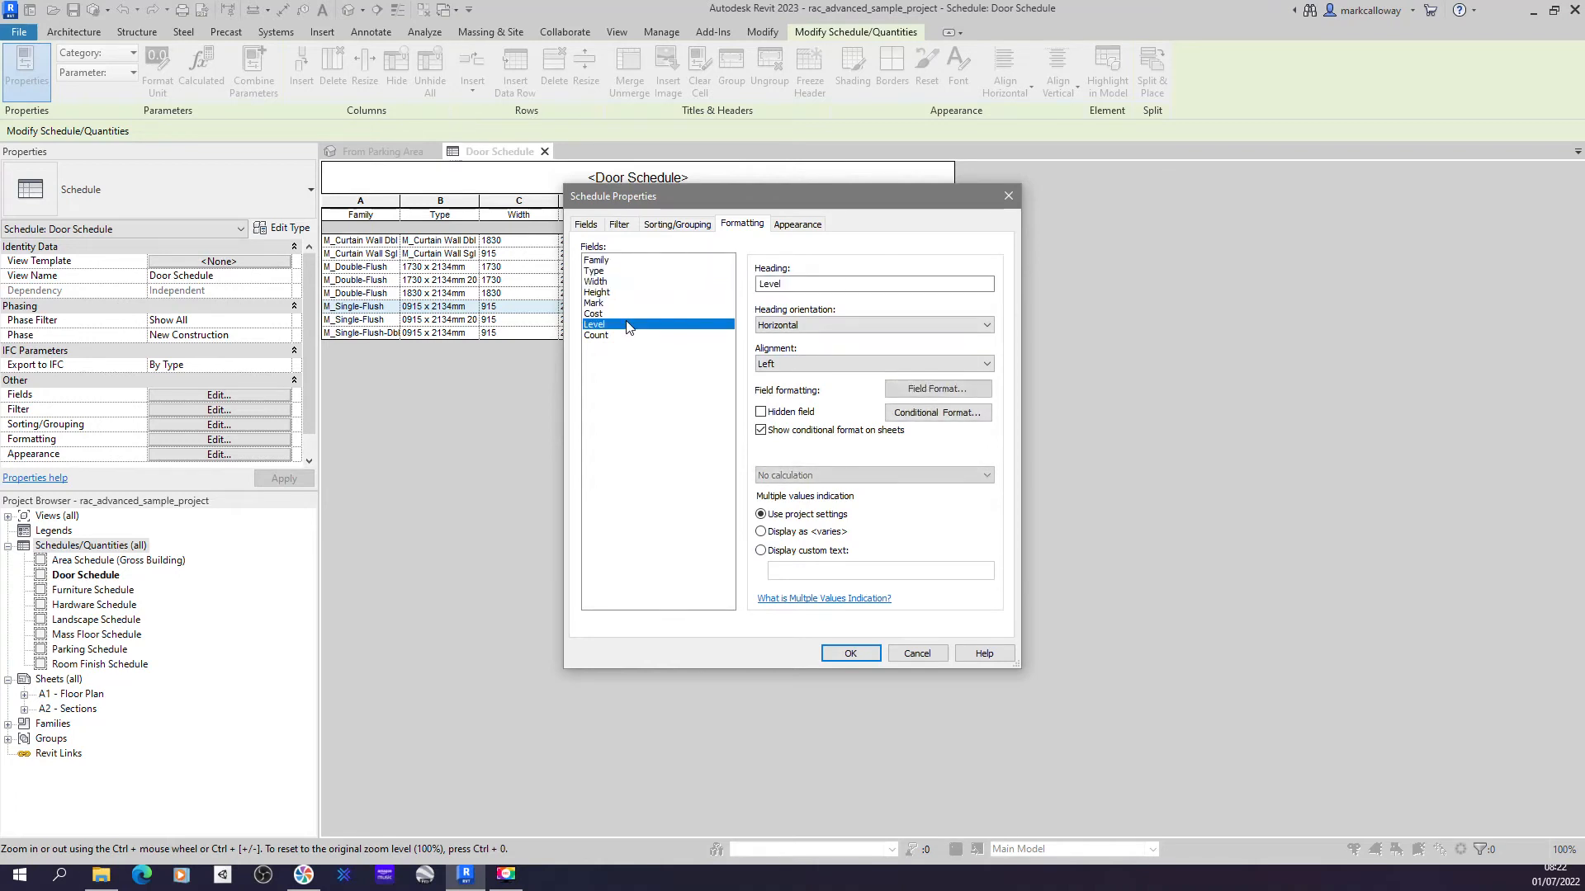
pyautogui.moveTo(667, 196); pyautogui.dragTo(1004, 242)
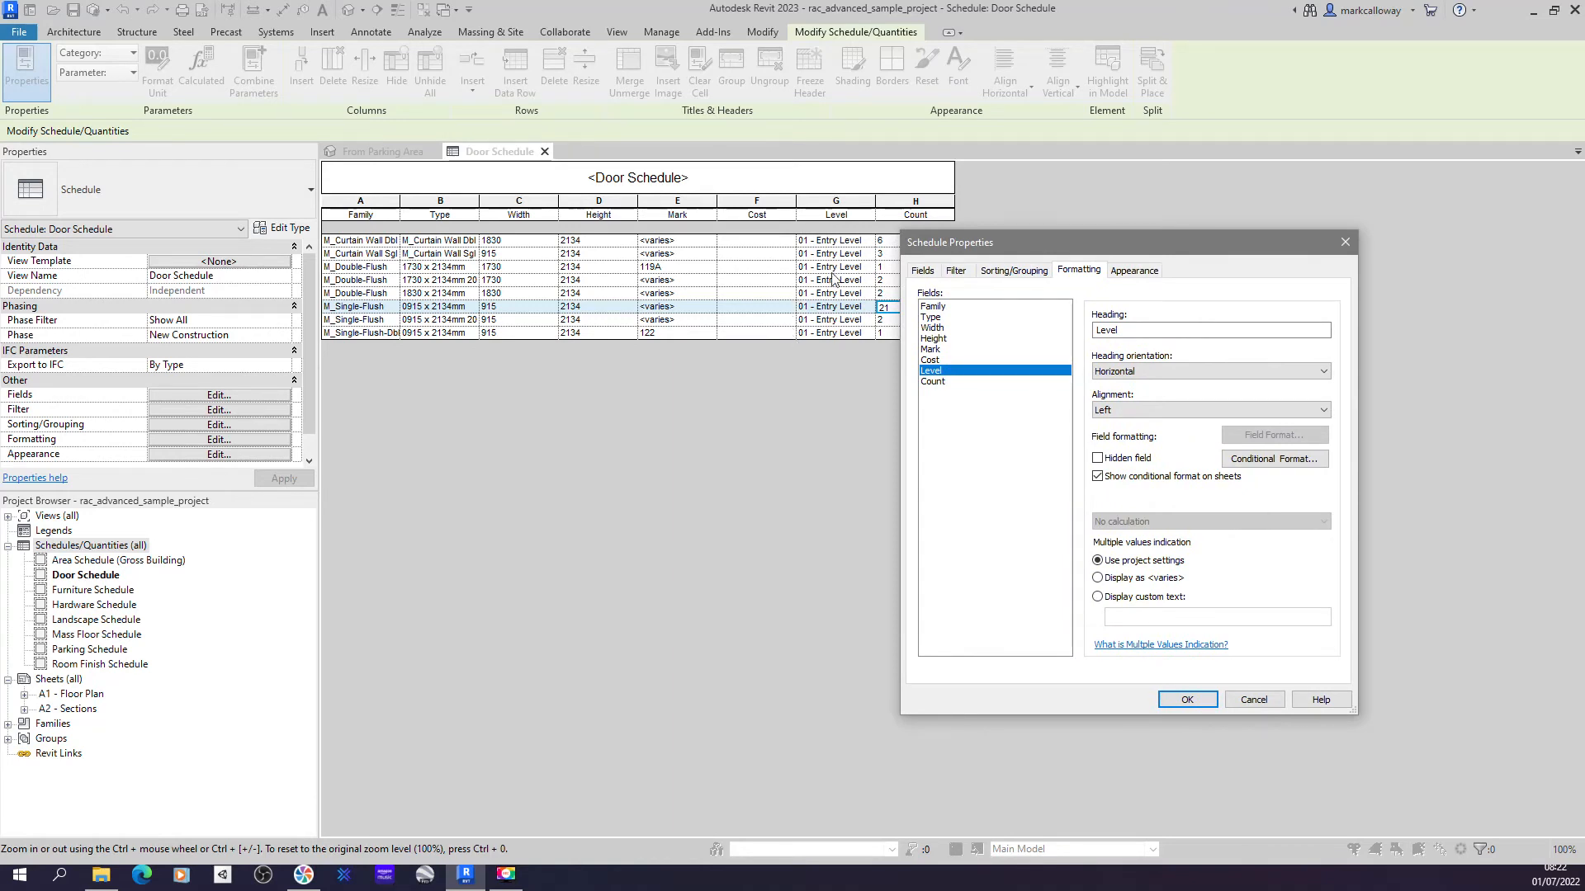
pyautogui.click(1097, 458)
pyautogui.click(1186, 700)
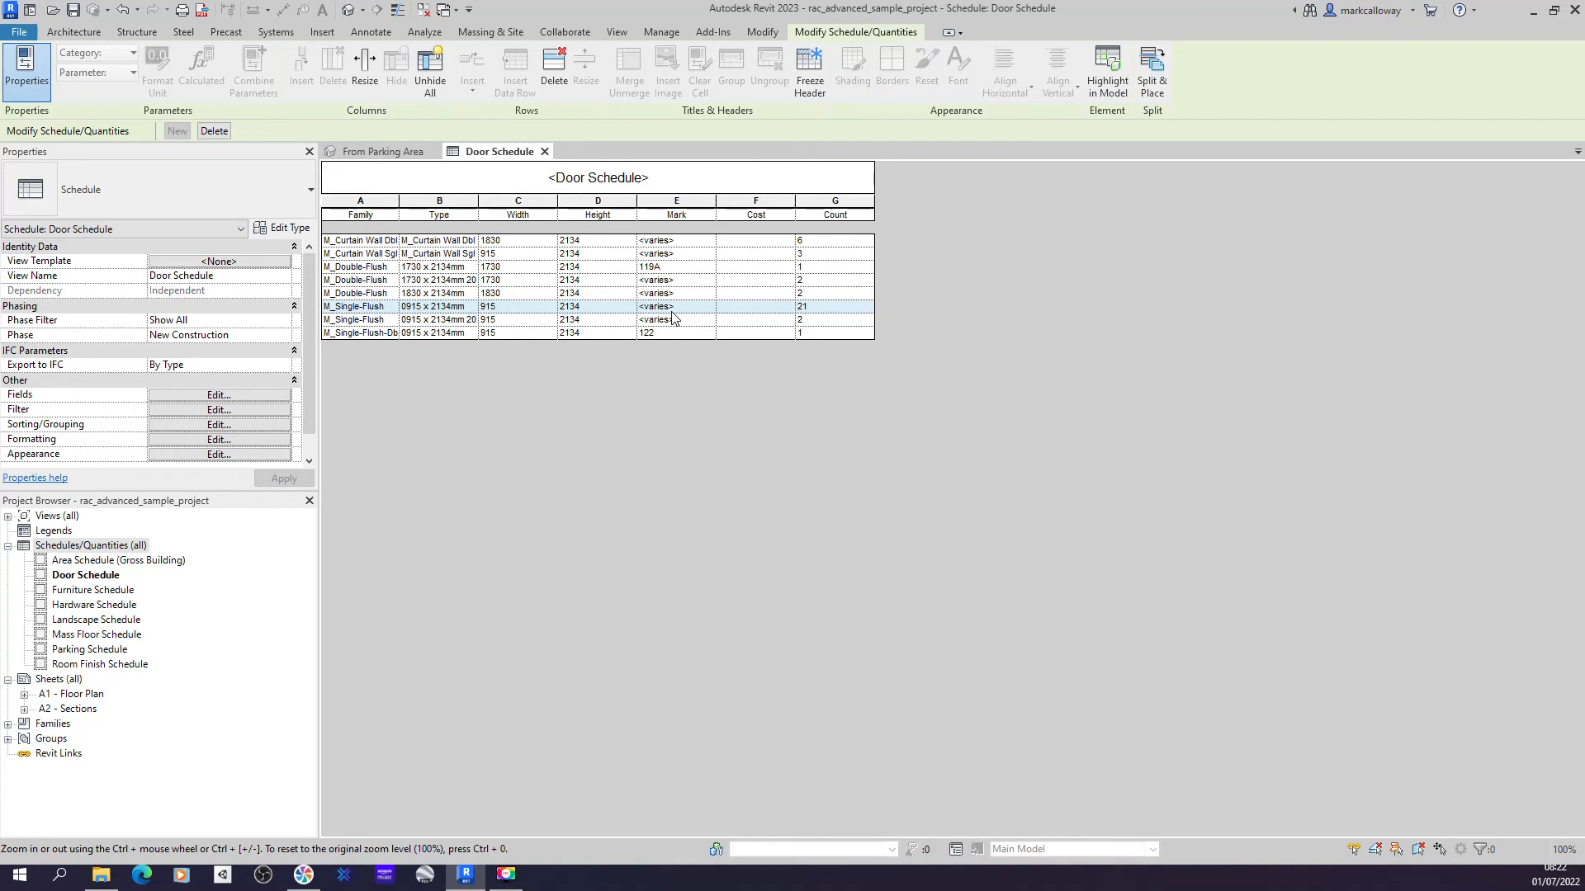
# - Inspect the Count and Mark cells of the M_Single-Flush 0915 x 2134mm row and review the schedule's appearance settings without changing them
pyautogui.click(820, 313)
pyautogui.click(697, 306)
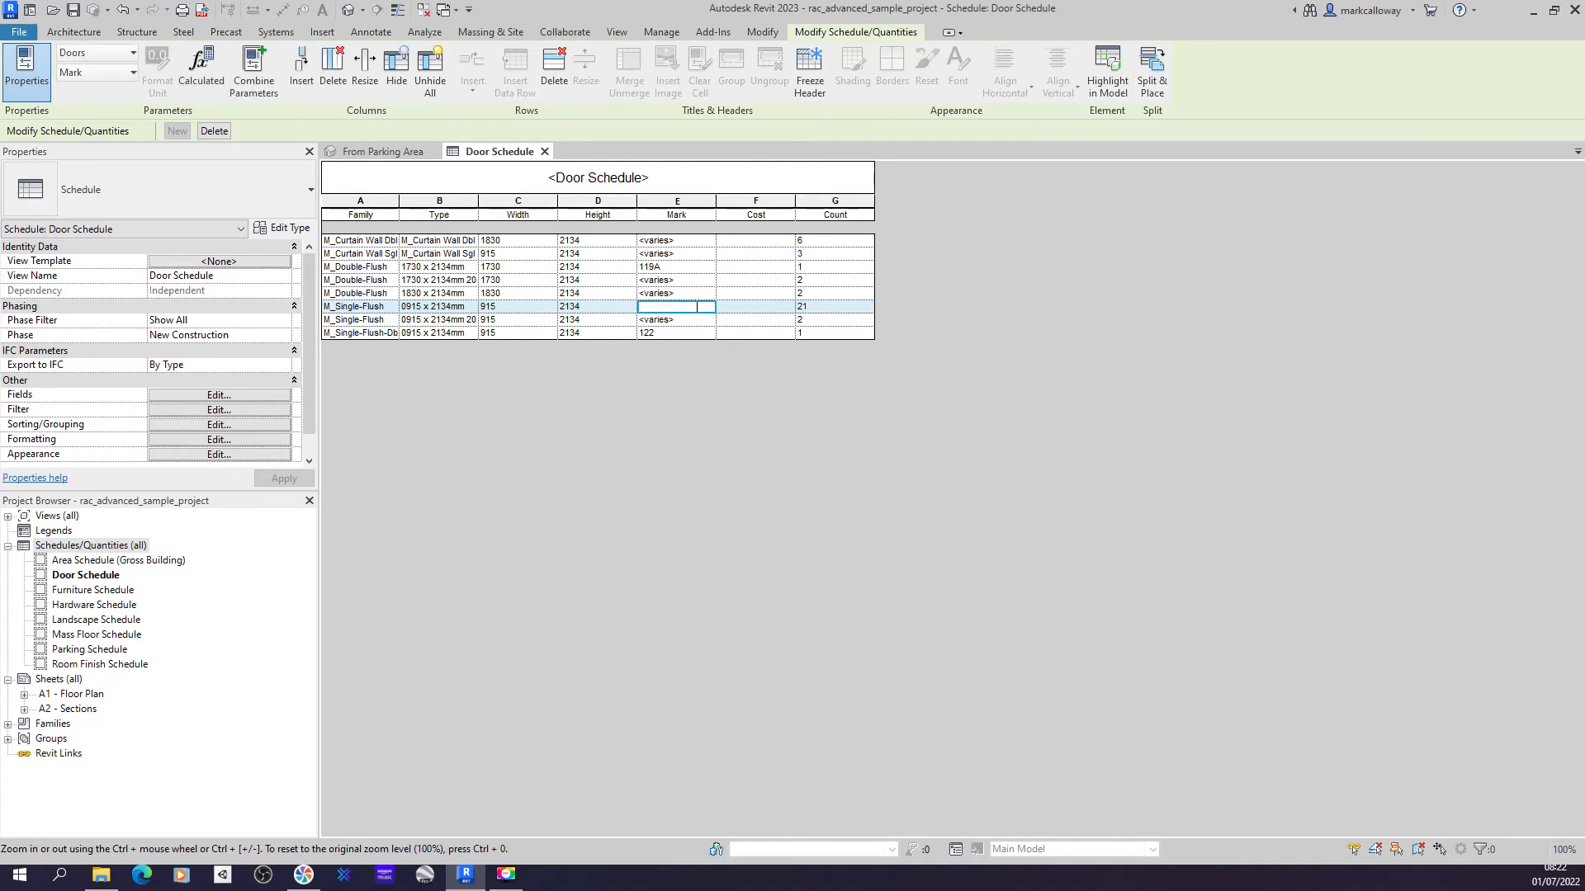
pyautogui.click(675, 302)
pyautogui.click(191, 456)
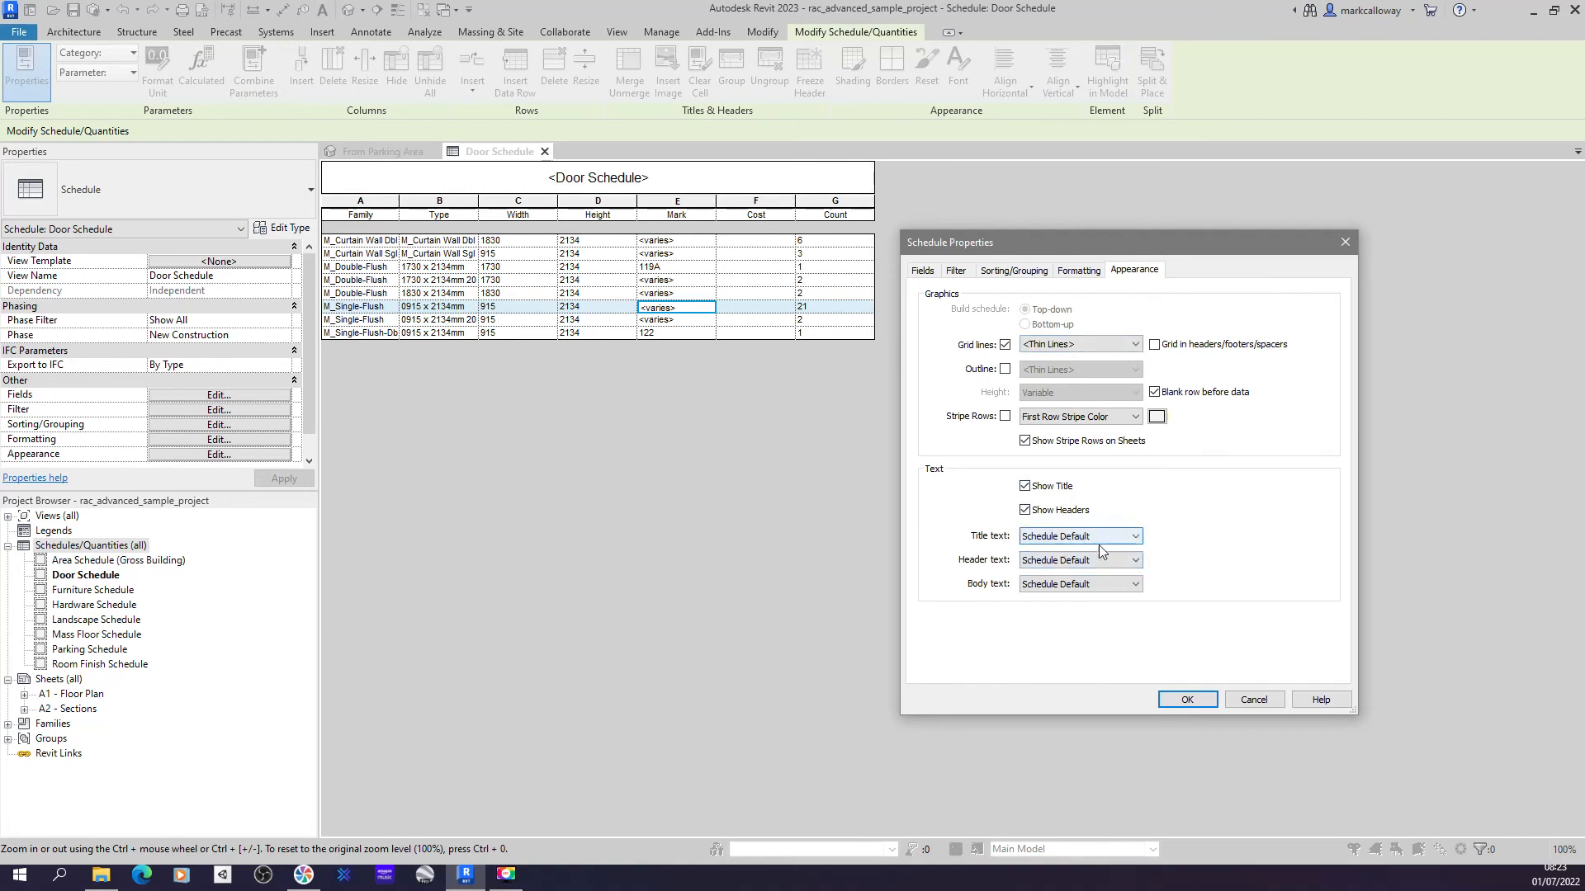
pyautogui.click(1187, 699)
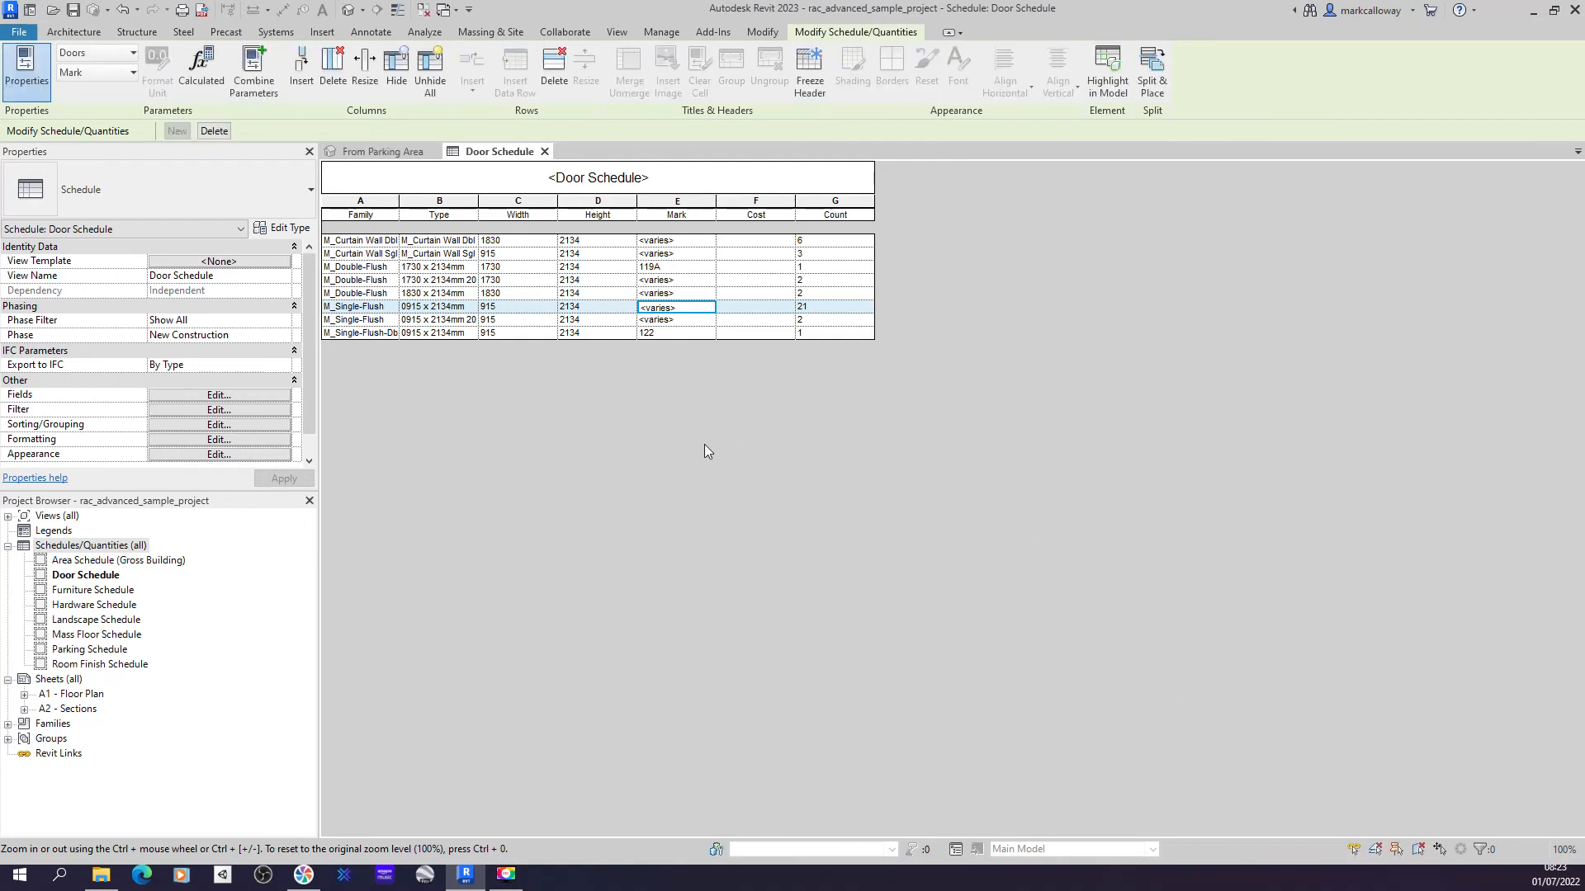